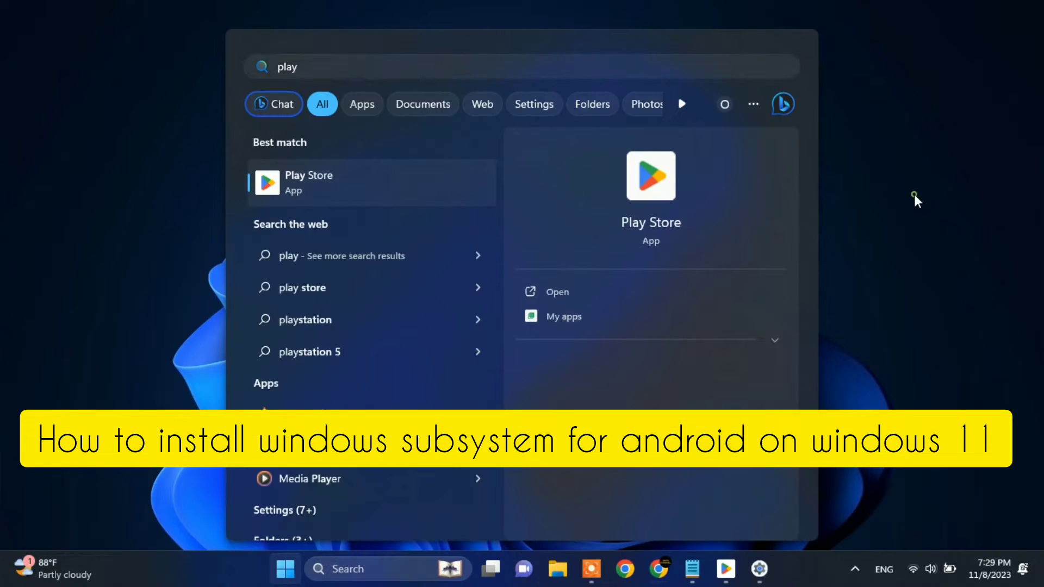
{"action": "left_click", "coordinate": [915, 195]}
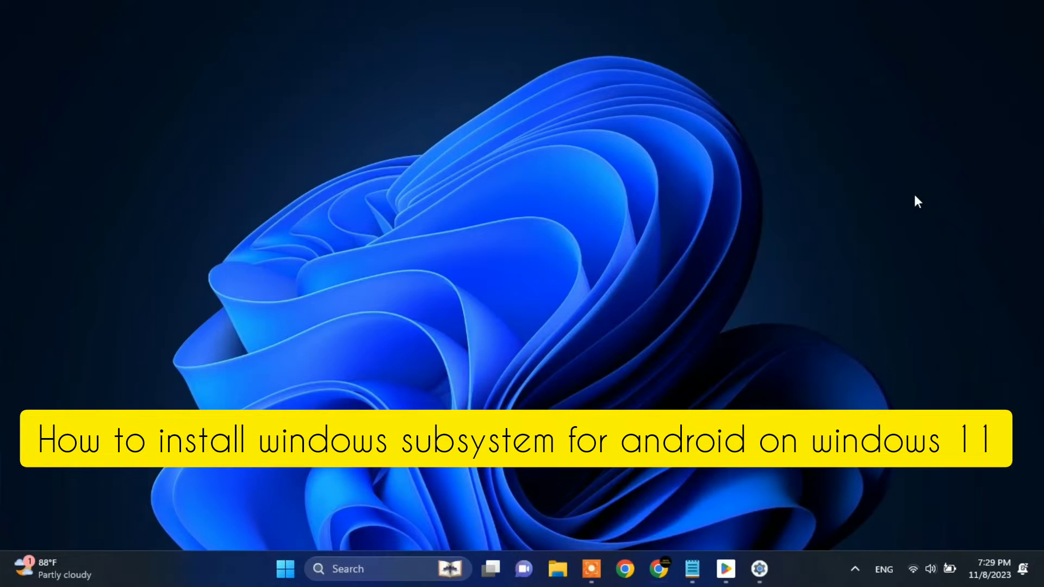
{"action": "left_click", "coordinate": [732, 562]}
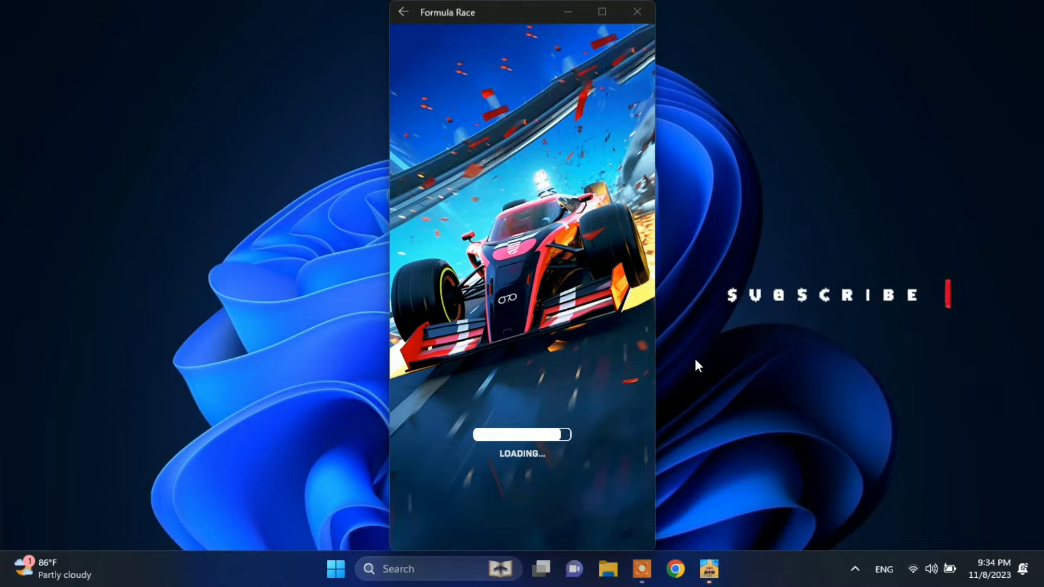
{"action": "left_click", "coordinate": [510, 429]}
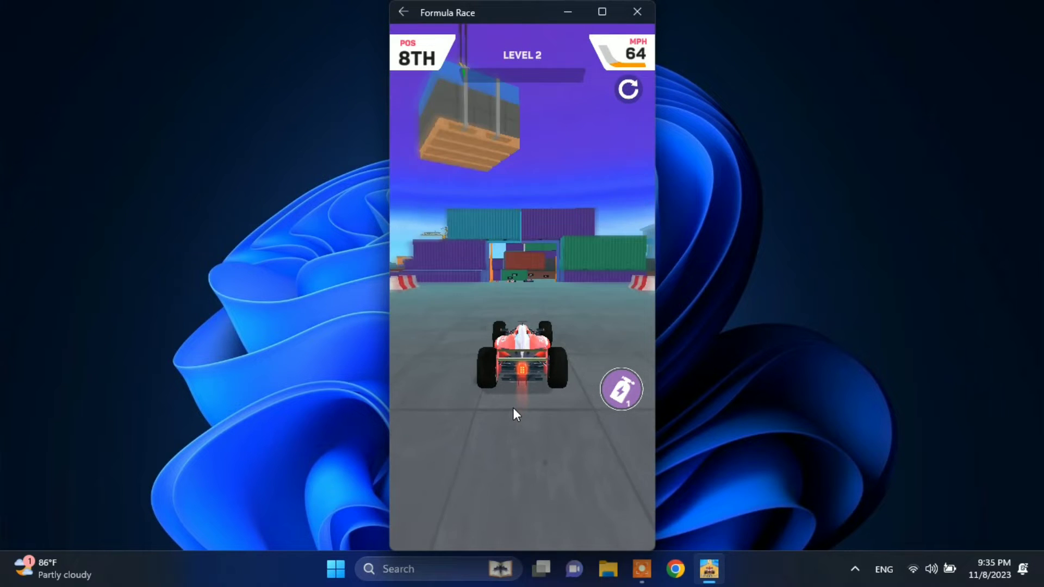
{"action": "mouse_move", "coordinate": [513, 407]}
{"action": "left_mouse_down"}
{"action": "mouse_move", "coordinate": [399, 396]}
{"action": "mouse_move", "coordinate": [454, 402]}
{"action": "left_mouse_up"}
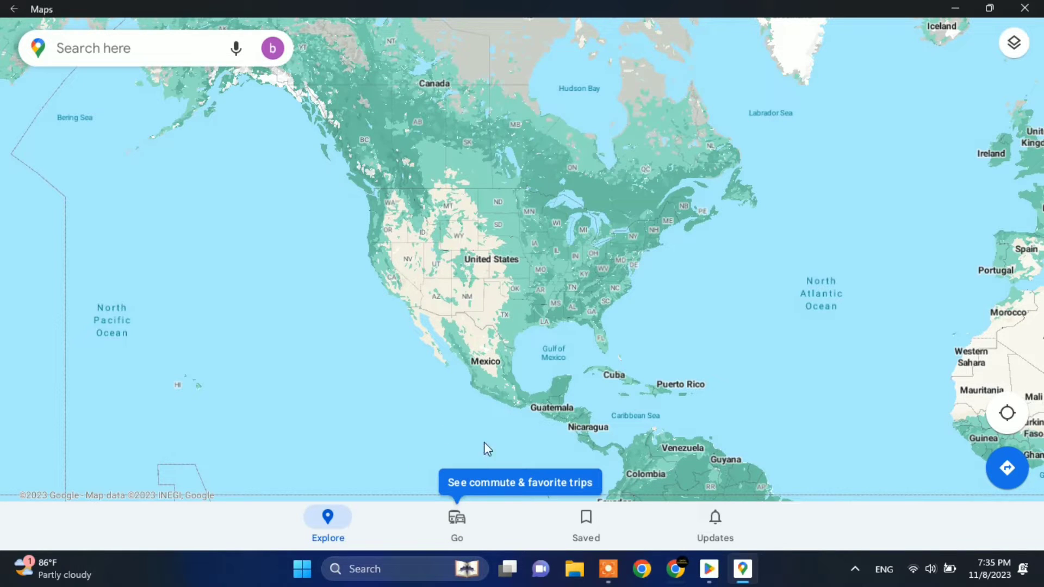
{"action": "left_click", "coordinate": [456, 519]}
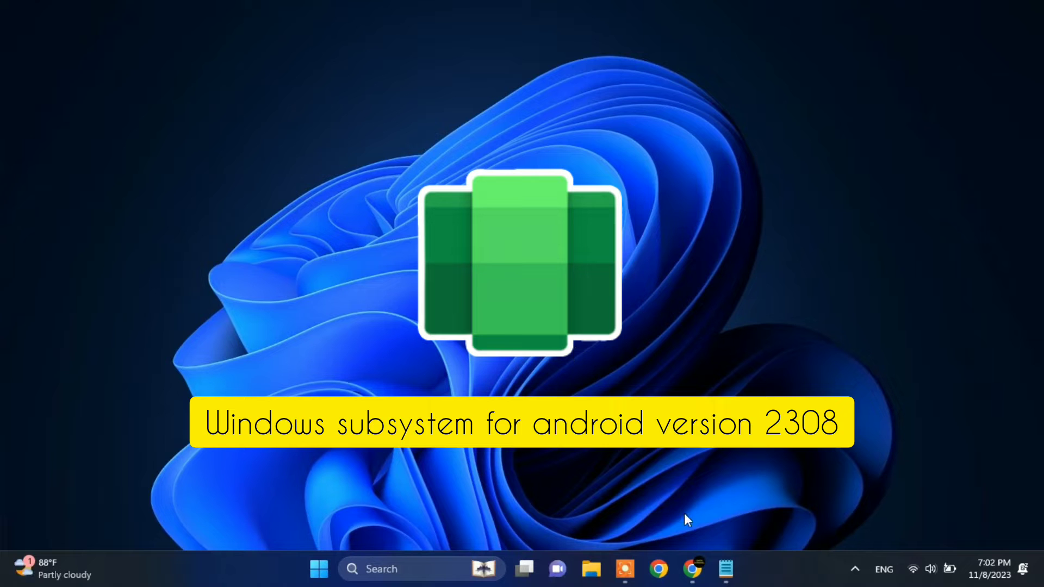
- Switch to the Notepad note and review the six requirements: Windows version, architecture, processor, memory, storage and virtualization
{"action": "left_click", "coordinate": [732, 562]}
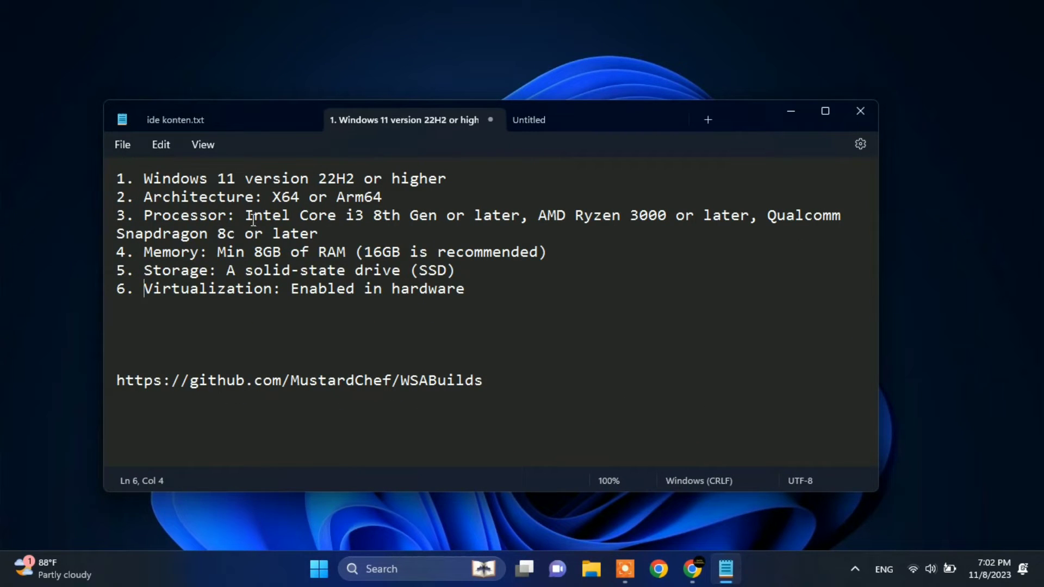
{"action": "left_click", "coordinate": [118, 176]}
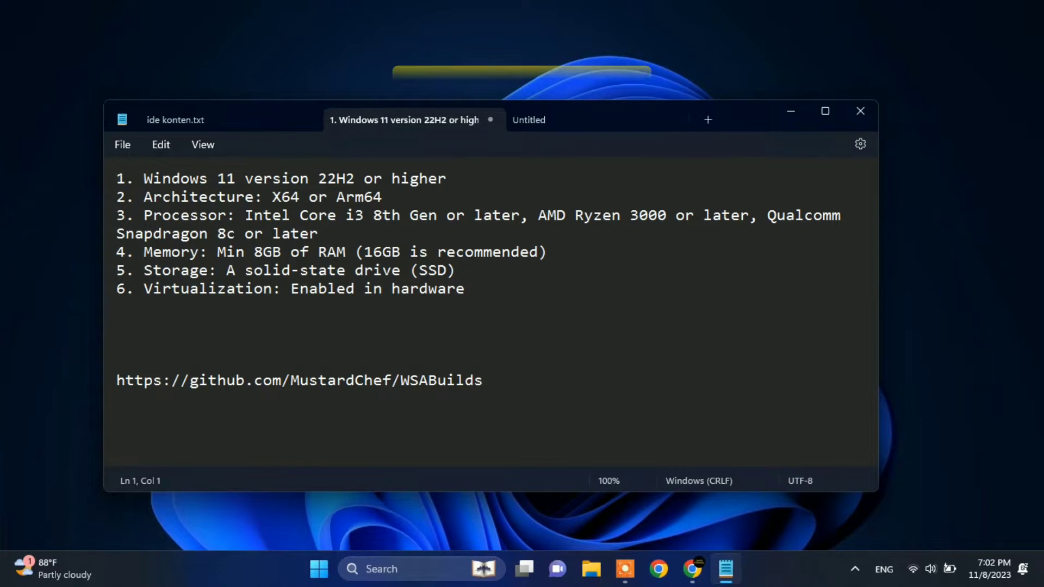
{"action": "key", "text": "Return"}
{"action": "left_click", "coordinate": [117, 177]}
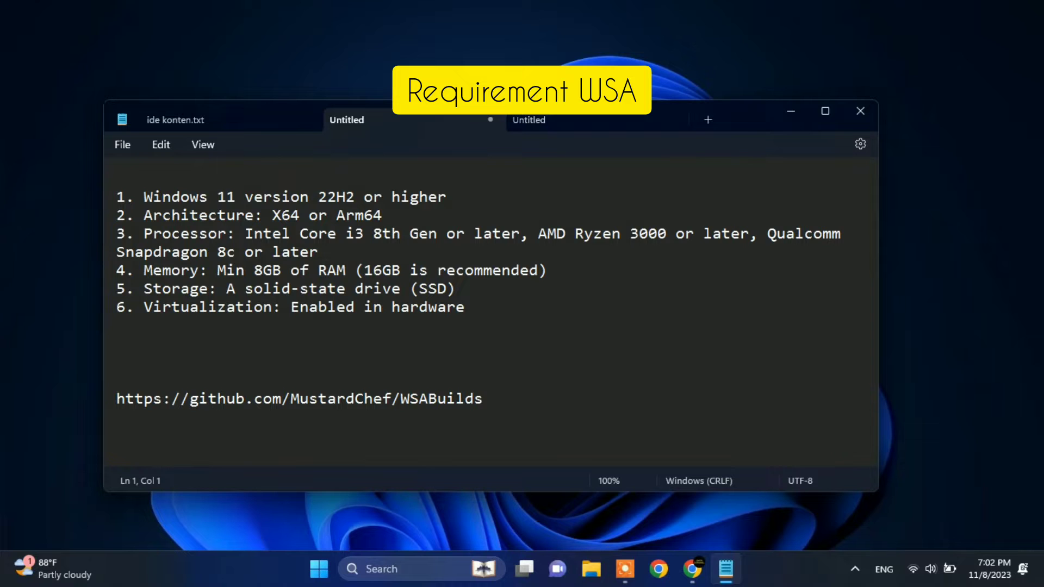
{"action": "key", "text": "Delete"}
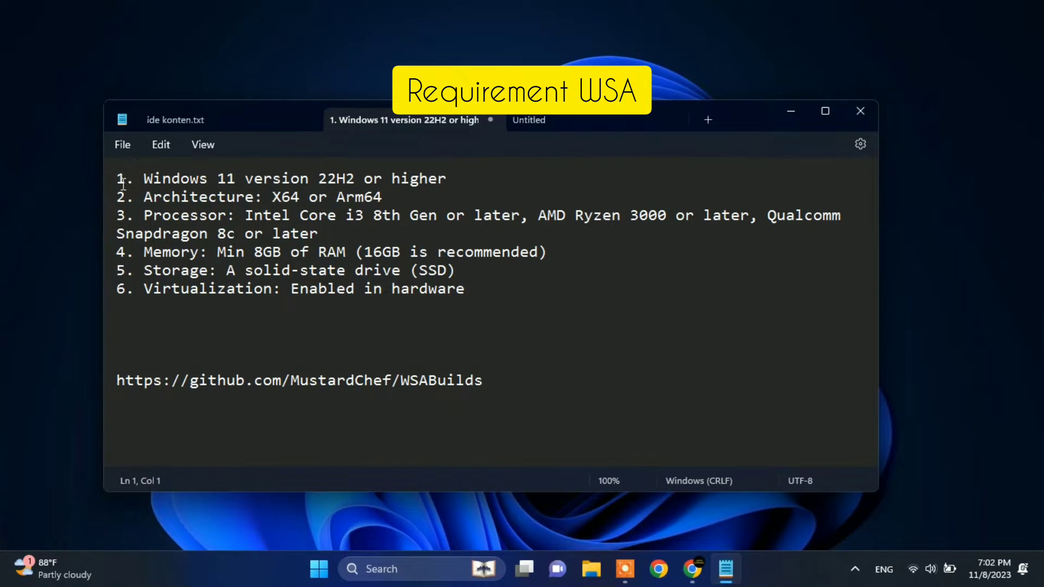
{"action": "left_click", "coordinate": [142, 180]}
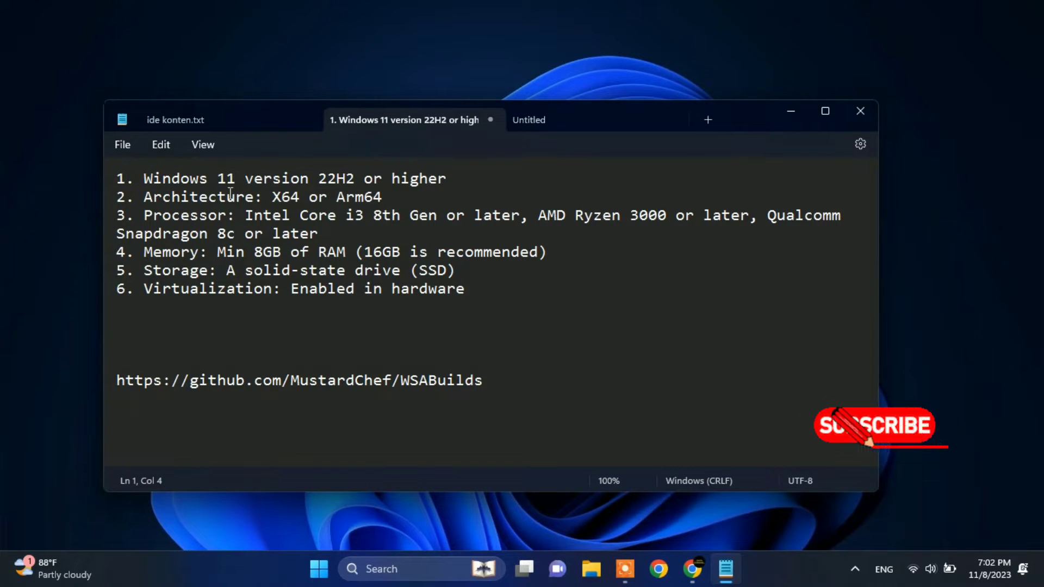
{"action": "left_click", "coordinate": [145, 198]}
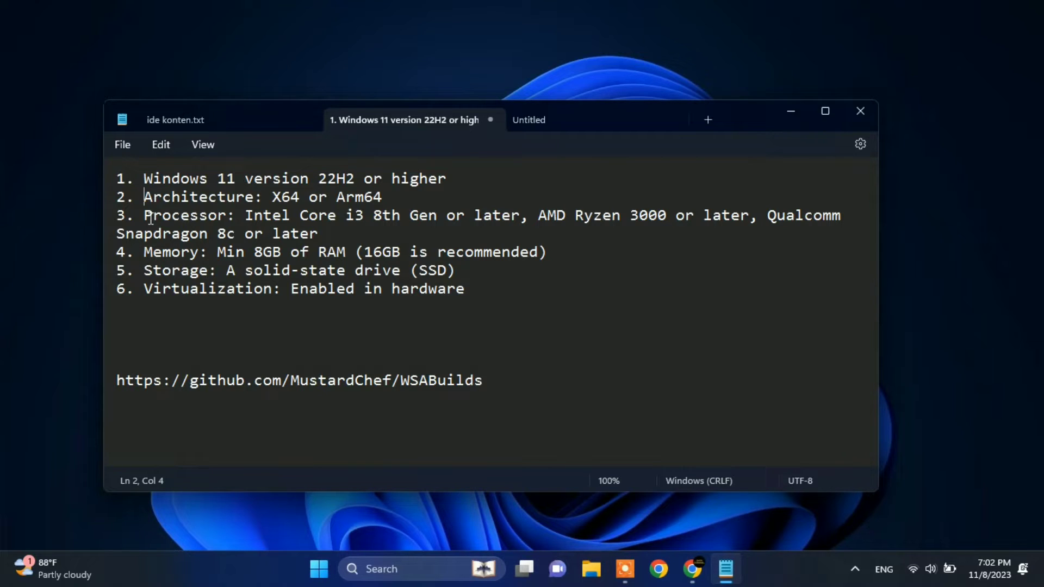
{"action": "key", "text": "Down"}
{"action": "left_click", "coordinate": [245, 214]}
{"action": "left_click", "coordinate": [145, 214]}
{"action": "left_click_drag", "start_coordinate": [146, 214], "coordinate": [222, 214]}
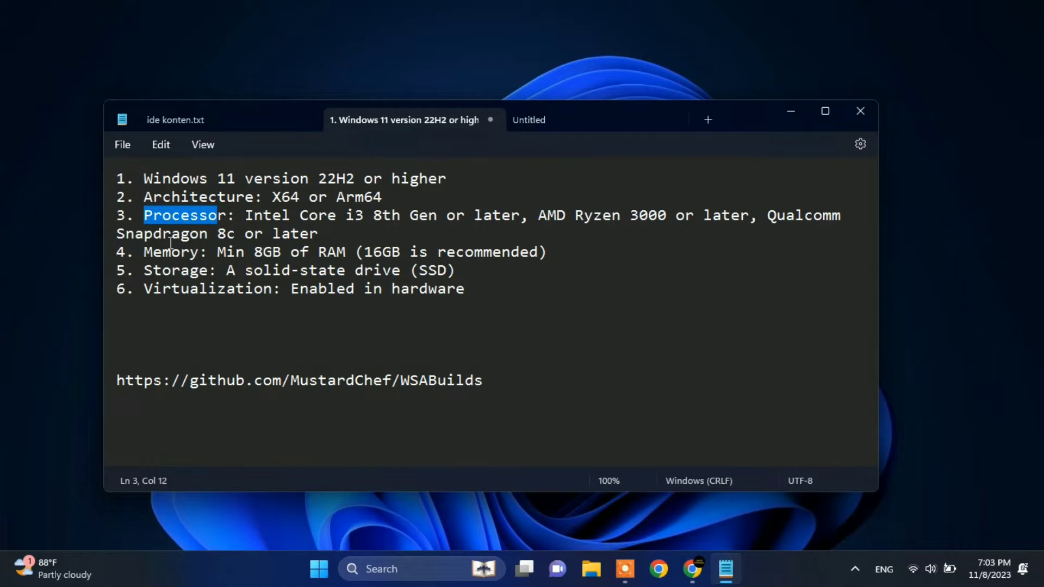
{"action": "double_click", "coordinate": [146, 252]}
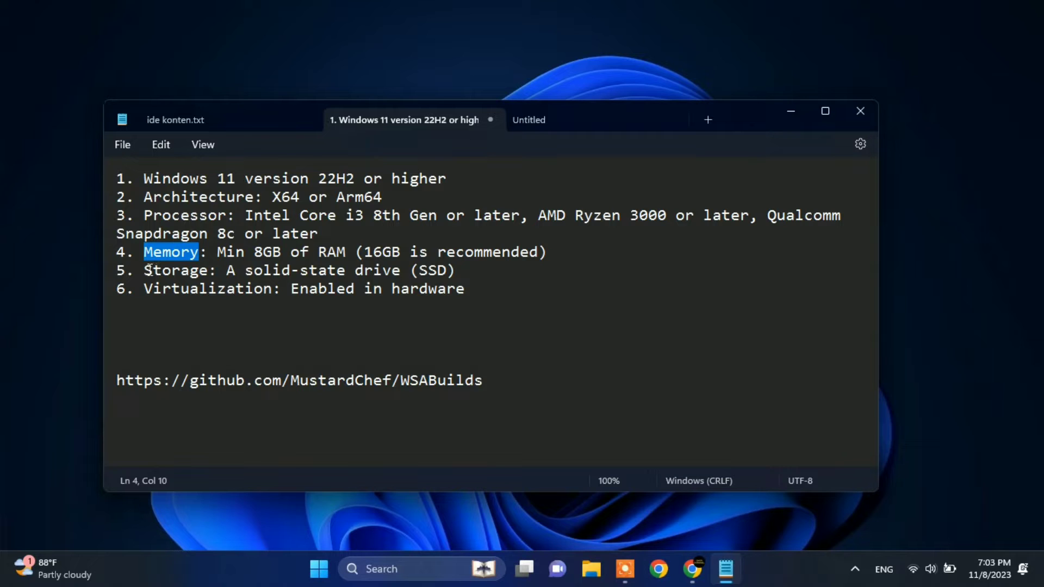
{"action": "left_click_drag", "start_coordinate": [148, 269], "coordinate": [217, 293]}
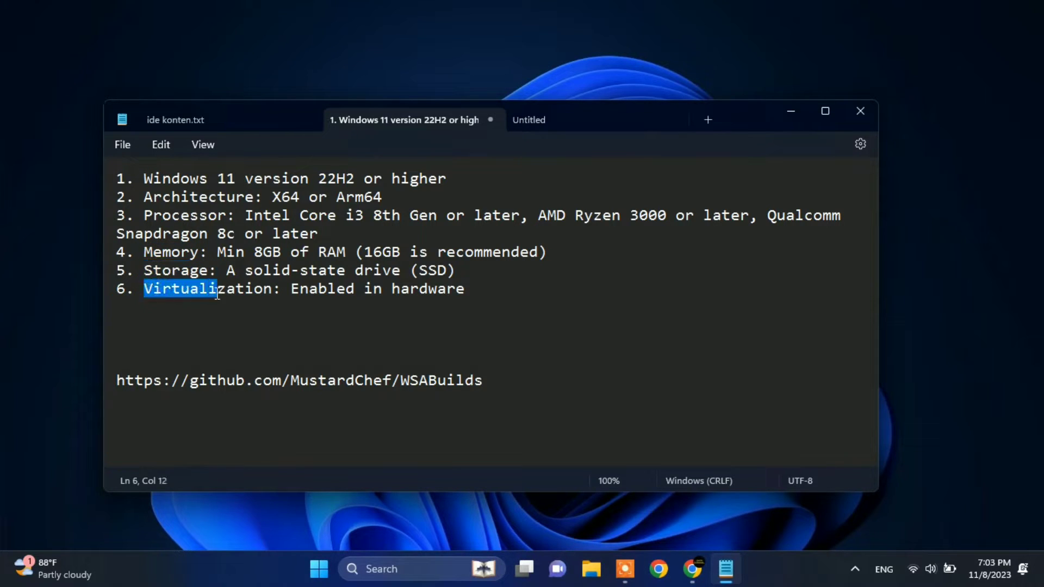
{"action": "left_click", "coordinate": [275, 311]}
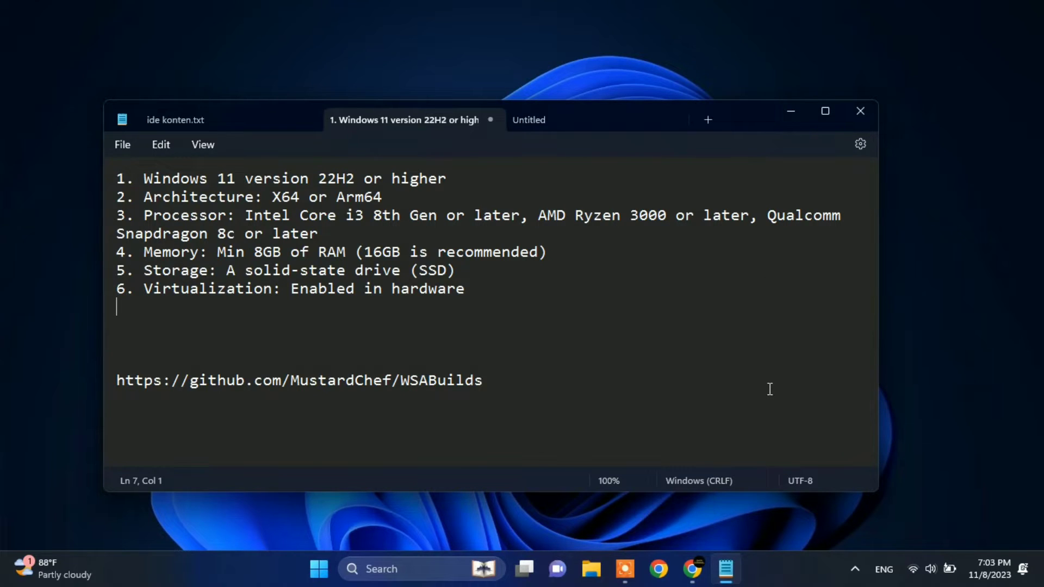
- Run winver to check the installed Windows version and build, and close the About Windows dialog
{"action": "key", "text": "super+r"}
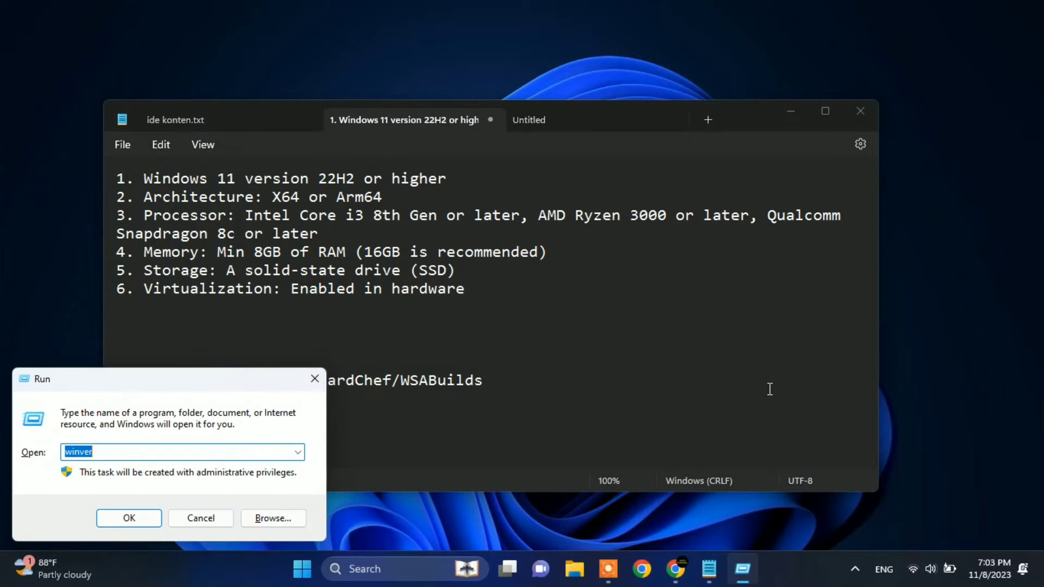
{"action": "key", "text": "Return"}
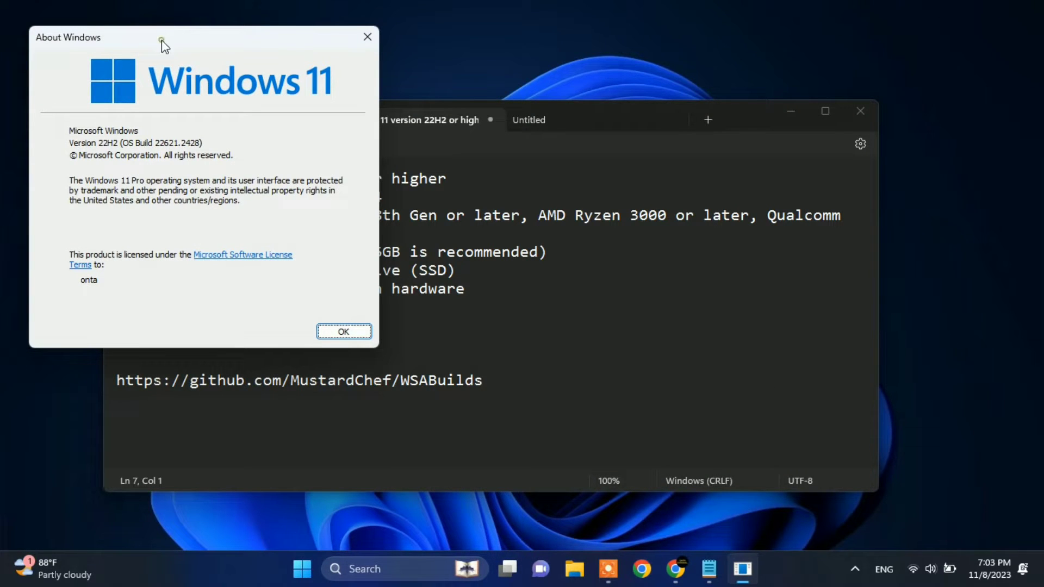
{"action": "left_click_drag", "start_coordinate": [161, 40], "coordinate": [168, 52]}
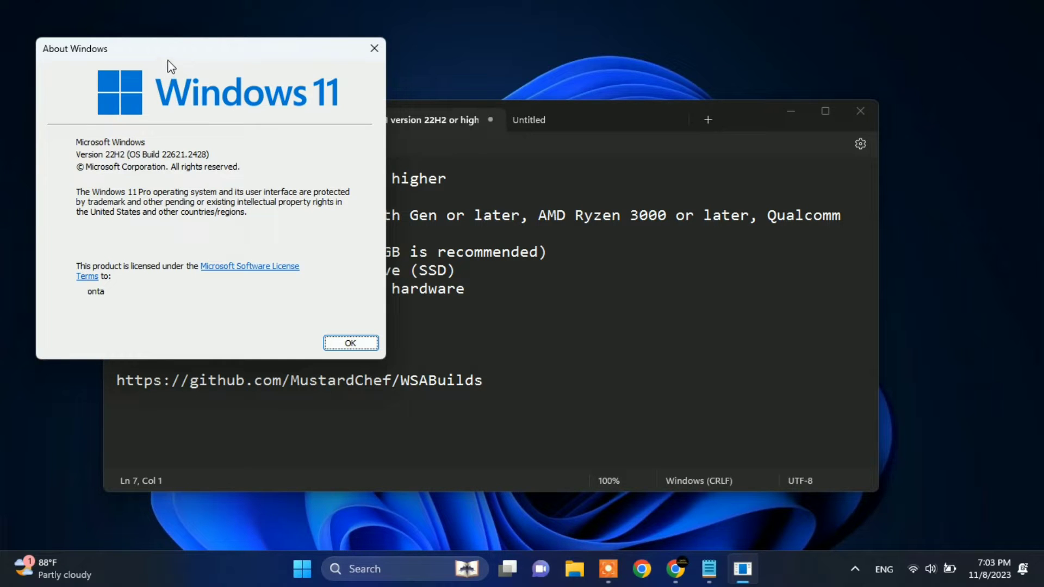
{"action": "left_click", "coordinate": [115, 158]}
{"action": "left_click", "coordinate": [350, 343]}
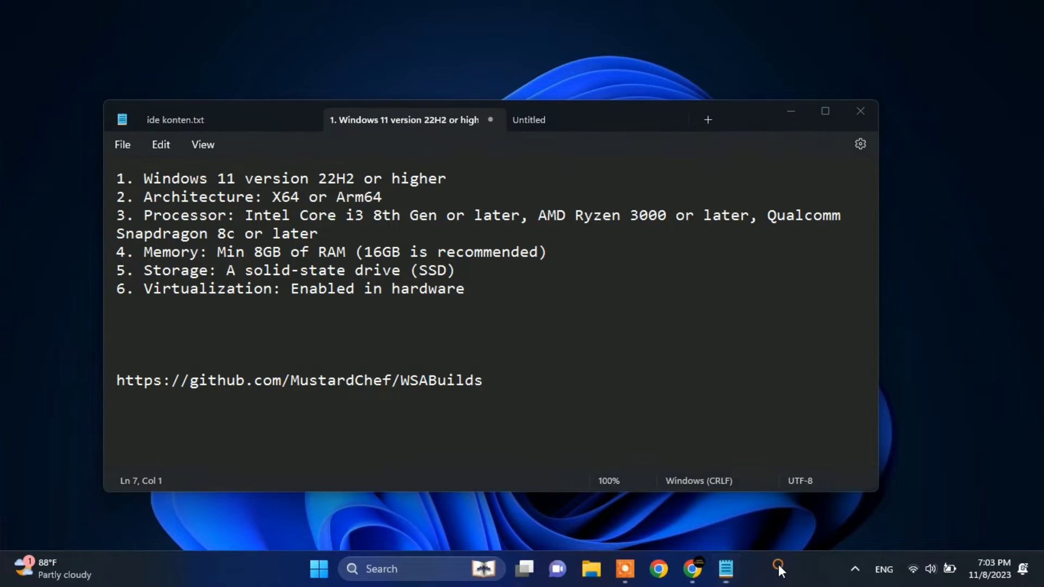
- Check the processor, virtualization, memory and both disks in Task Manager's performance data, and close Task Manager
{"action": "right_click", "coordinate": [778, 569]}
{"action": "left_click", "coordinate": [818, 517]}
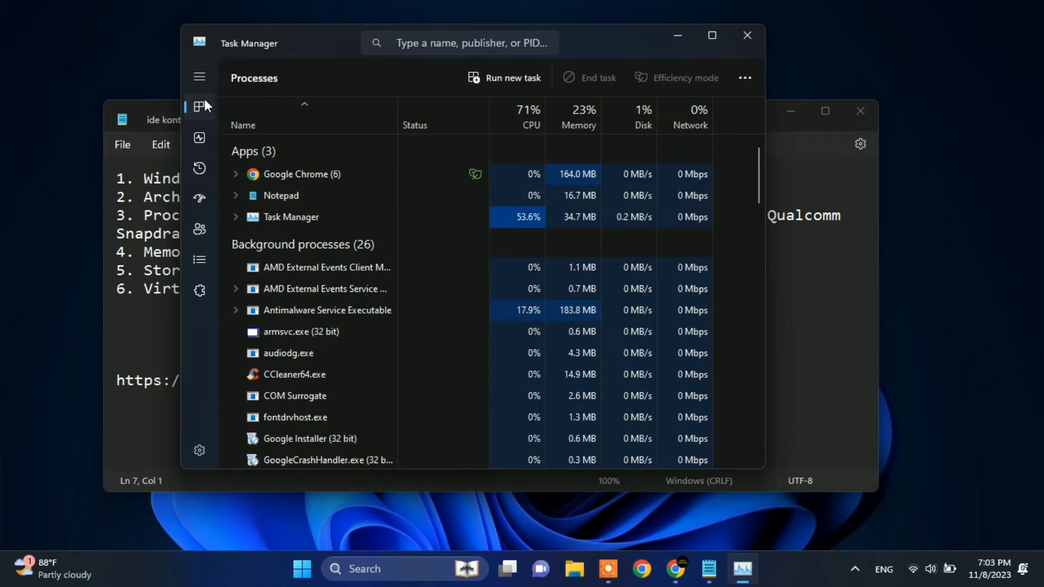
{"action": "left_click", "coordinate": [201, 131]}
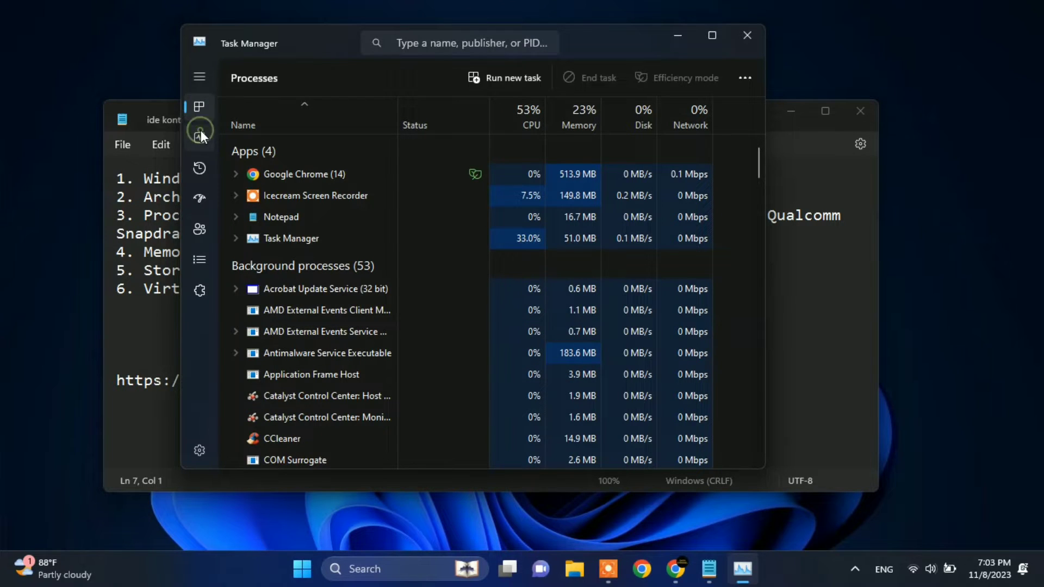
{"action": "left_click", "coordinate": [308, 134]}
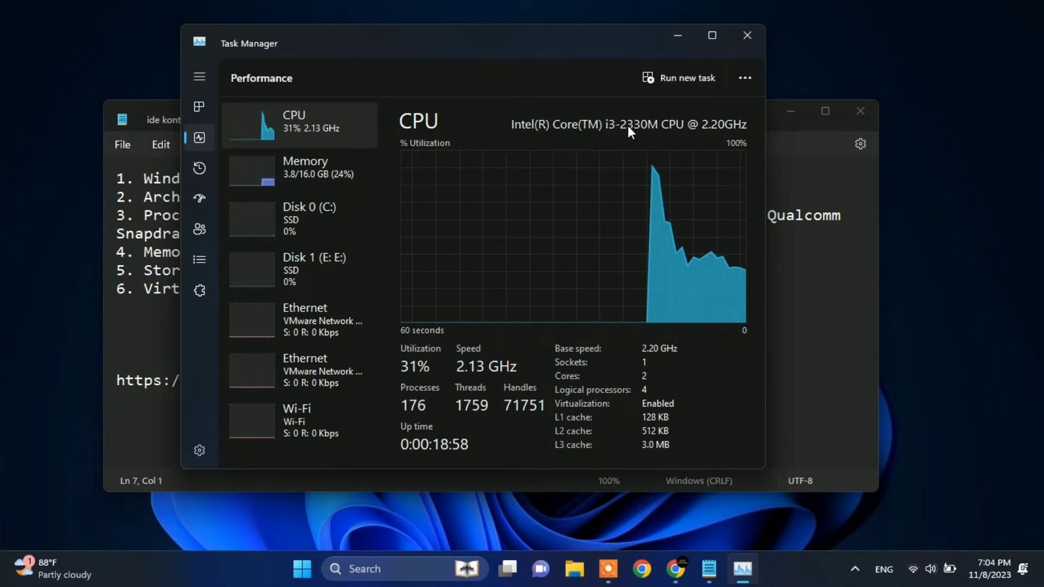
{"action": "left_click", "coordinate": [309, 171]}
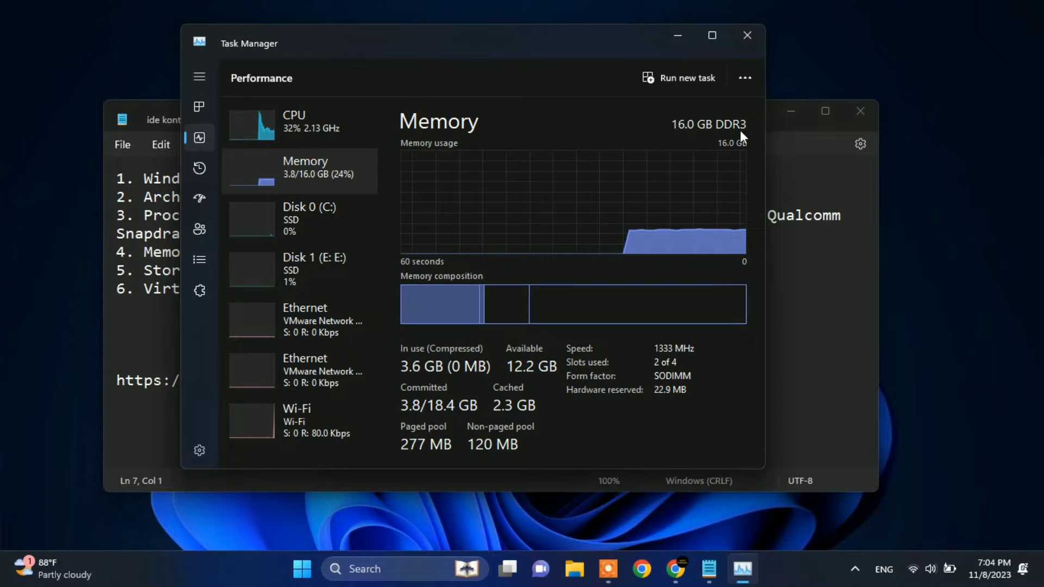
{"action": "left_click", "coordinate": [309, 242]}
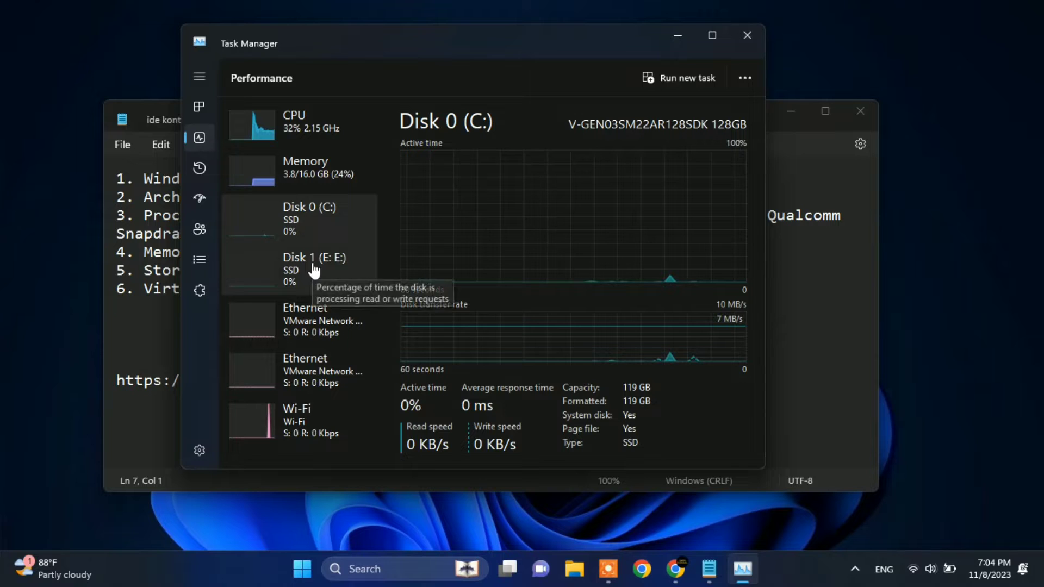
{"action": "left_click", "coordinate": [314, 268]}
{"action": "left_click", "coordinate": [309, 234]}
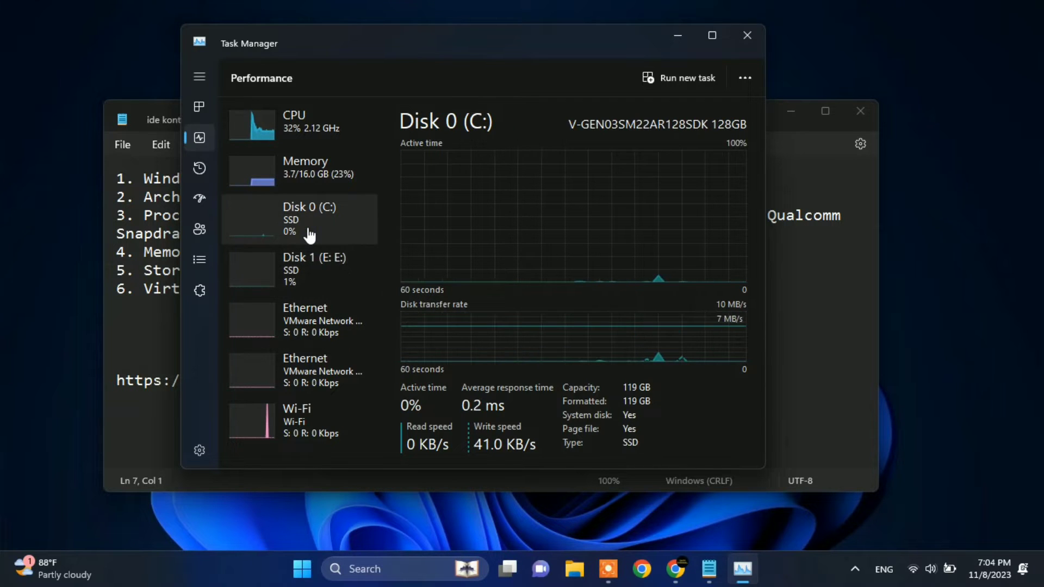
{"action": "left_click", "coordinate": [314, 145]}
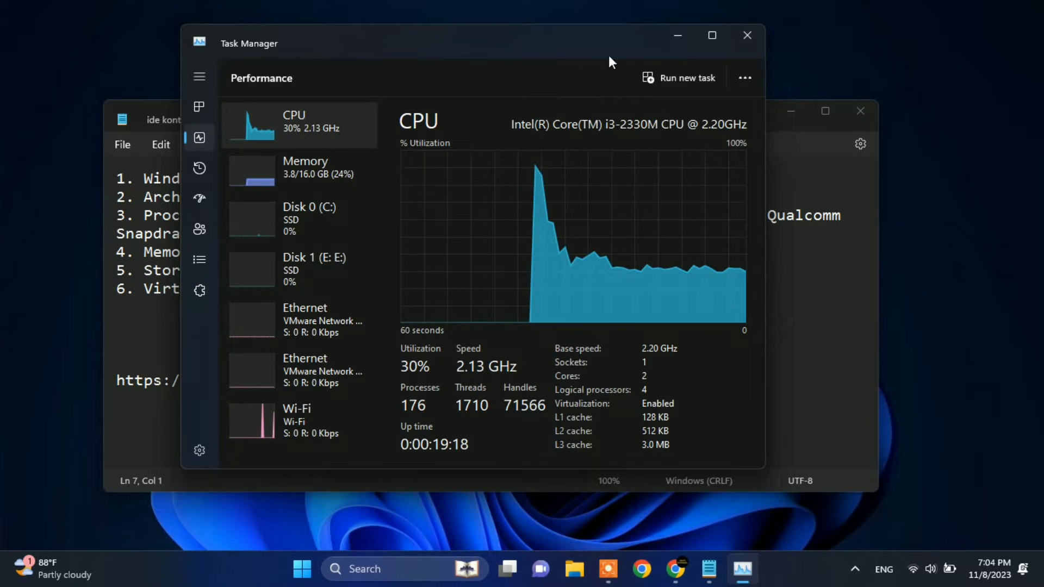
{"action": "left_click", "coordinate": [747, 40]}
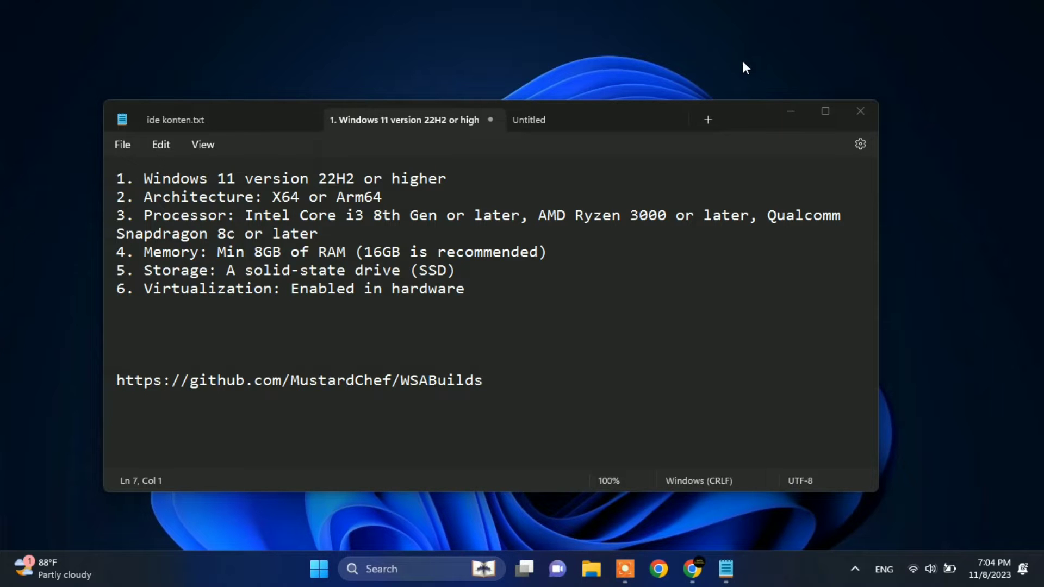
- Minimize the requirements note, search Windows for "turn windows feature" and open Turn Windows features on or off in a maximized window
{"action": "left_click", "coordinate": [788, 113]}
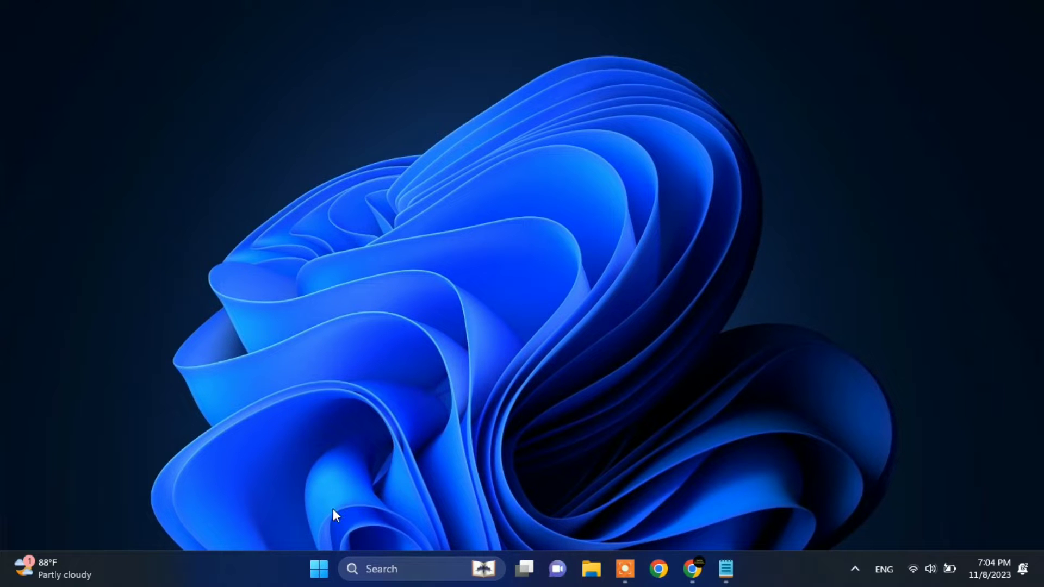
{"action": "left_click", "coordinate": [319, 569]}
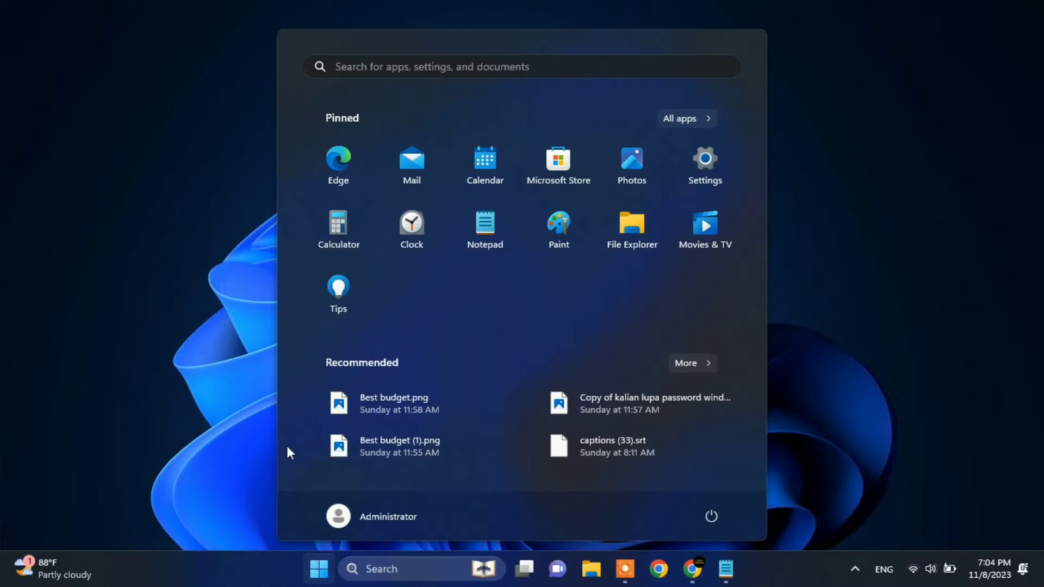
{"action": "type", "text": "turn"}
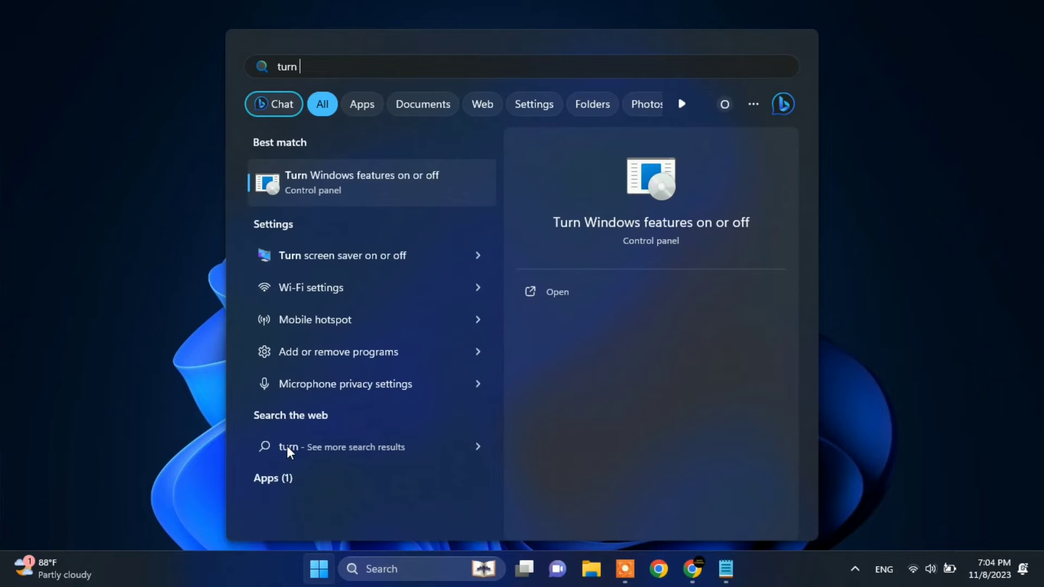
{"action": "type", "text": " w"}
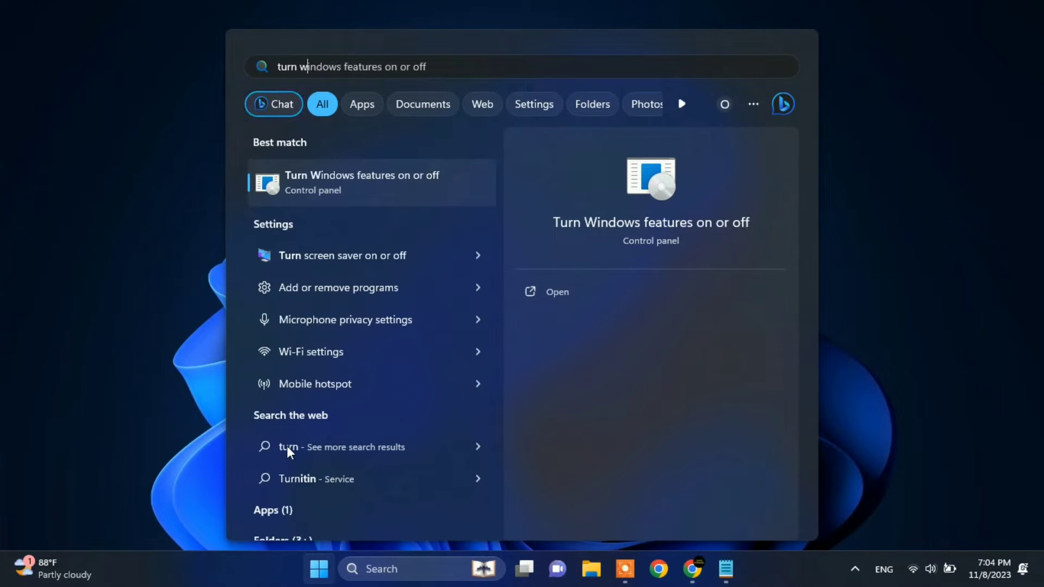
{"action": "type", "text": "indows fe"}
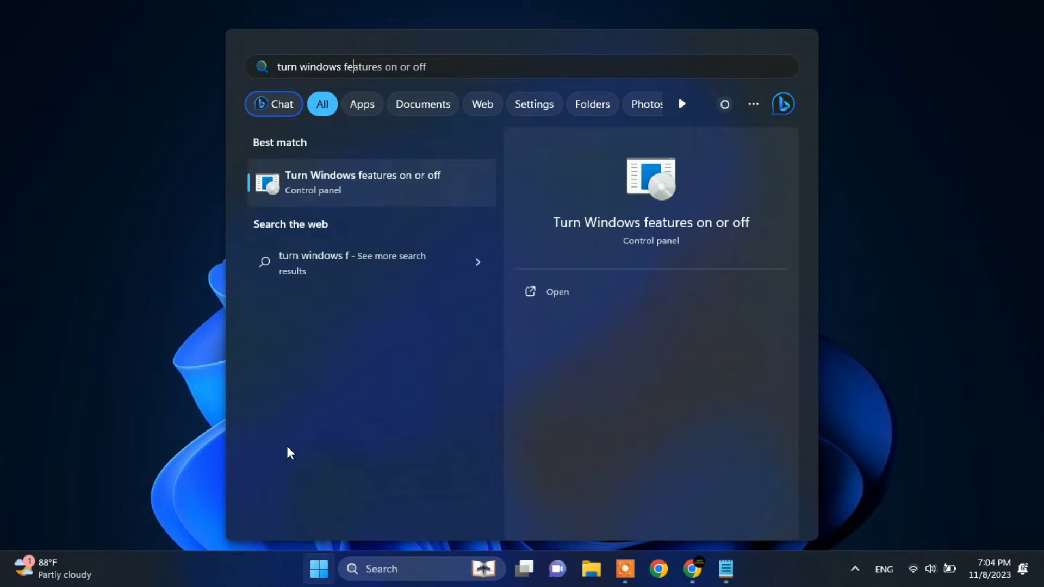
{"action": "type", "text": "ature"}
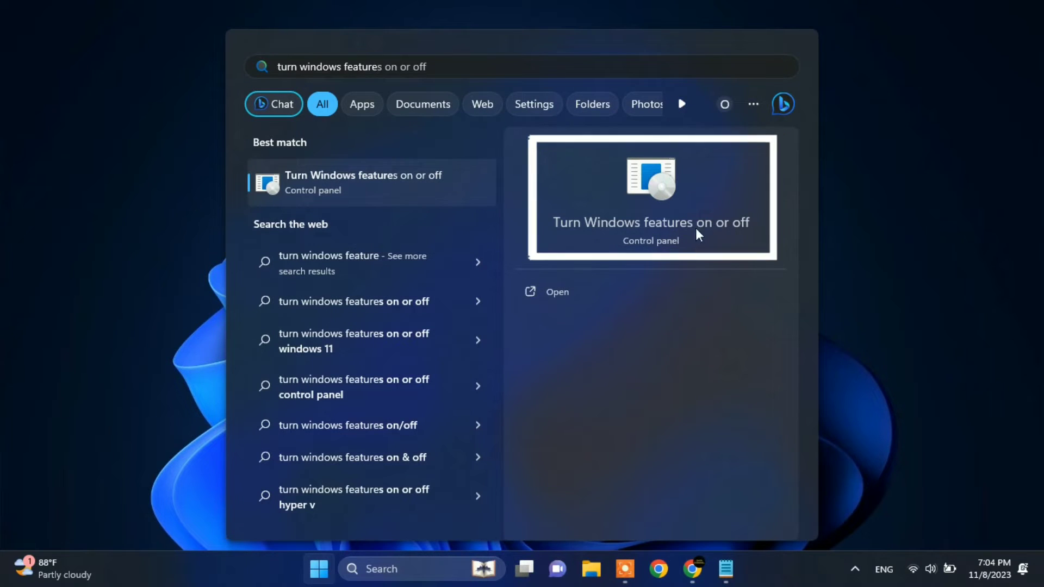
{"action": "left_click", "coordinate": [646, 218]}
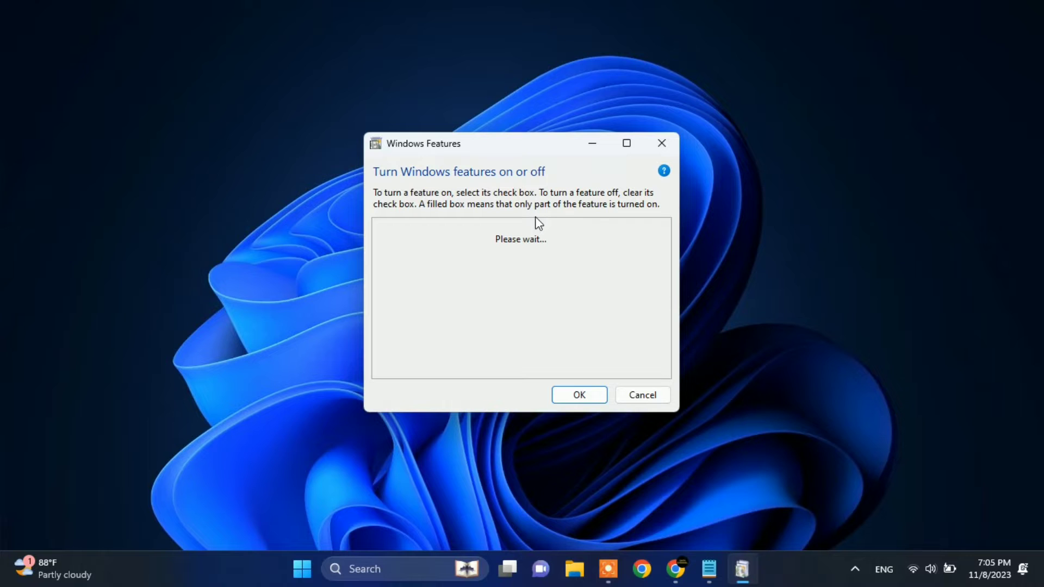
{"action": "left_click", "coordinate": [626, 145]}
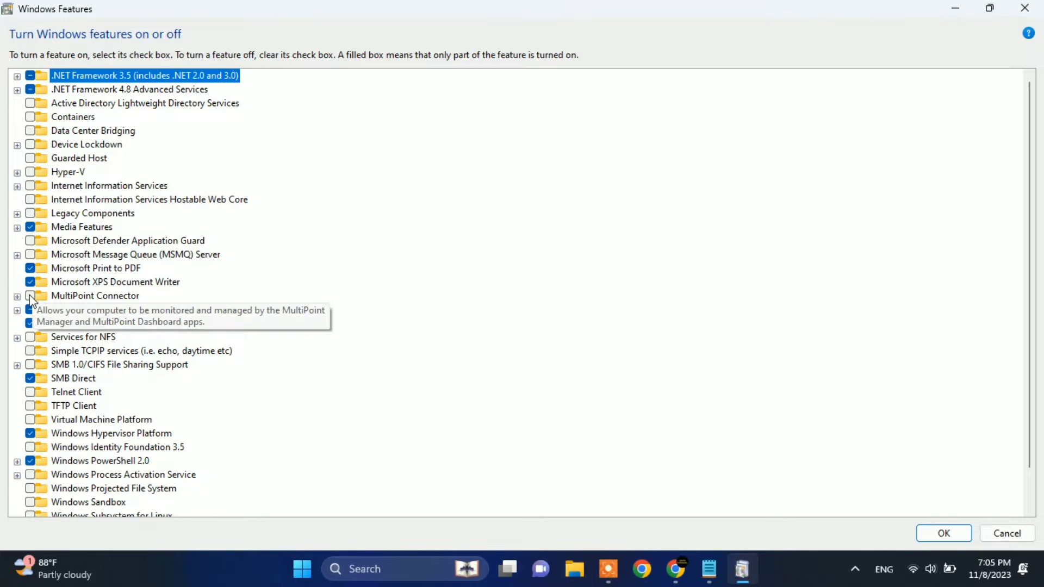
- Turn on the Virtual Machine Platform feature, apply the change and restart the PC
{"action": "left_click", "coordinate": [136, 351]}
{"action": "key", "text": "Down"}
{"action": "key", "text": "Down"}
{"action": "key", "text": "Down"}
{"action": "key", "text": "Down"}
{"action": "key", "text": "Down"}
{"action": "key", "text": "Down"}
{"action": "key", "text": "Down"}
{"action": "key", "text": "Down"}
{"action": "key", "text": "Down"}
{"action": "key", "text": "Down"}
{"action": "key", "text": "Down"}
{"action": "key", "text": "Down"}
{"action": "key", "text": "Down"}
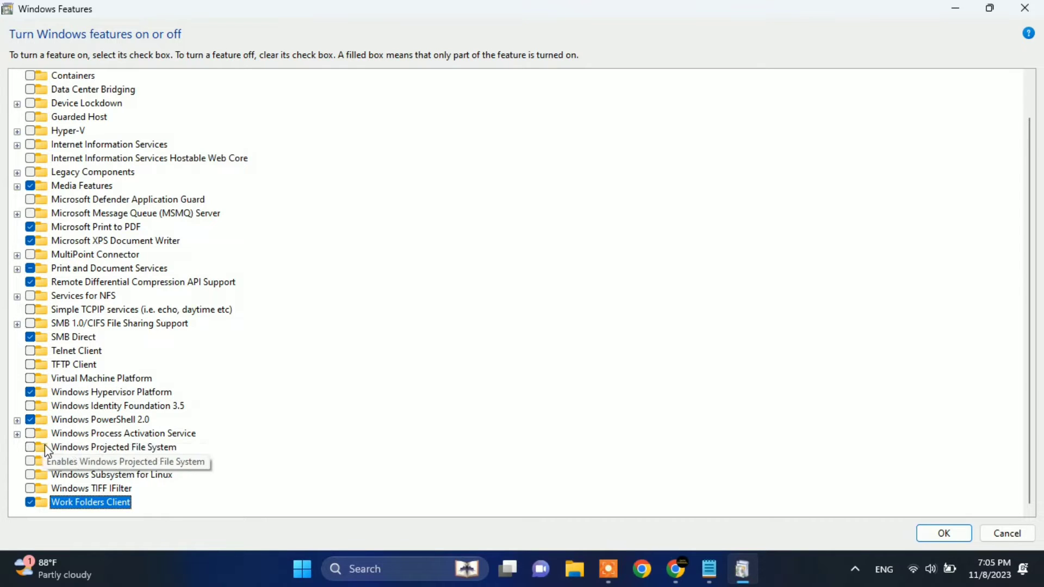
{"action": "left_click", "coordinate": [30, 379]}
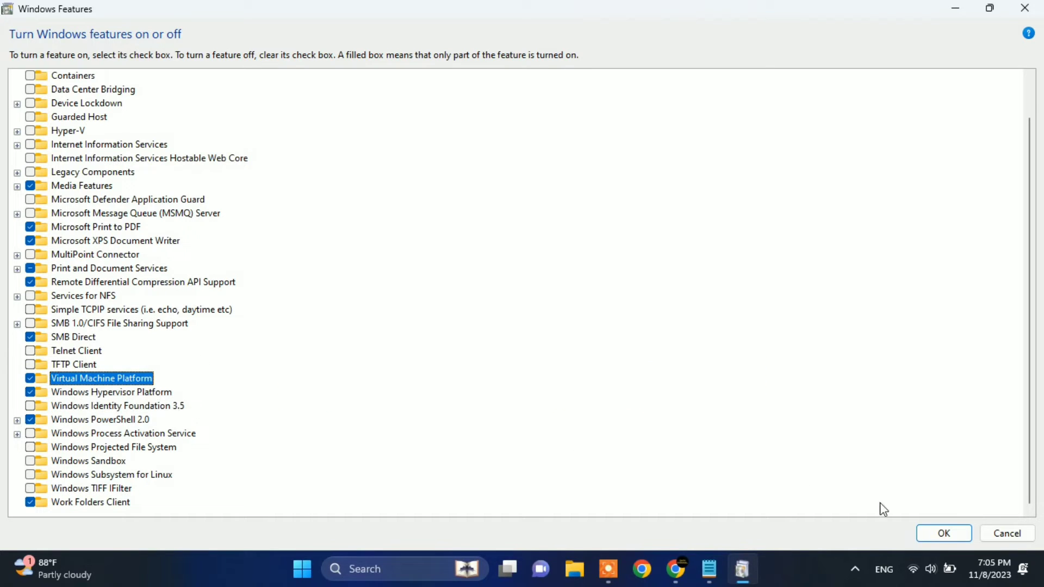
{"action": "left_click", "coordinate": [935, 535]}
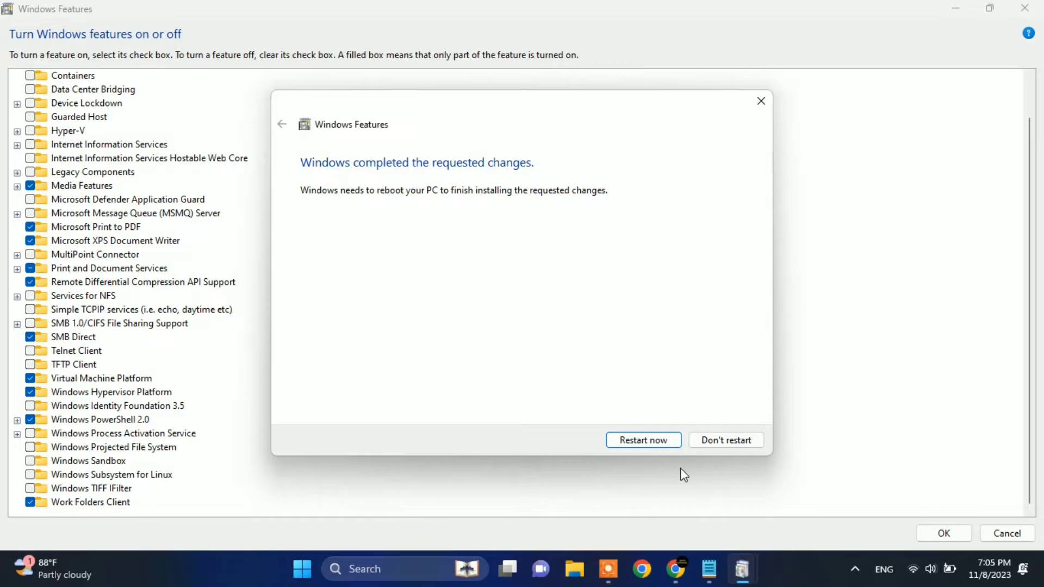
{"action": "left_click", "coordinate": [644, 440]}
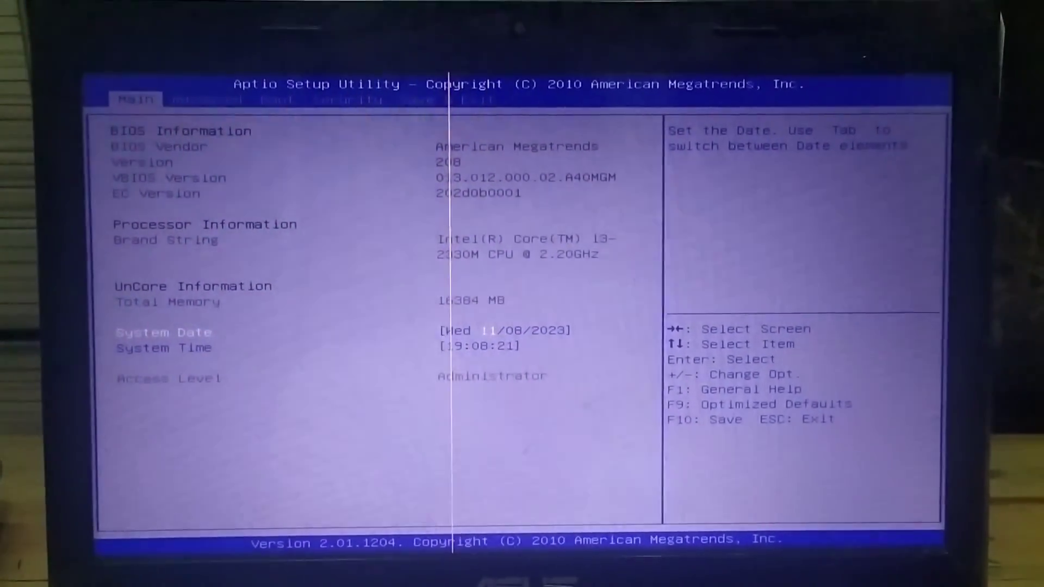
- Set Intel Virtualization Technology to Enabled in the advanced BIOS settings
{"action": "key", "text": "Right"}
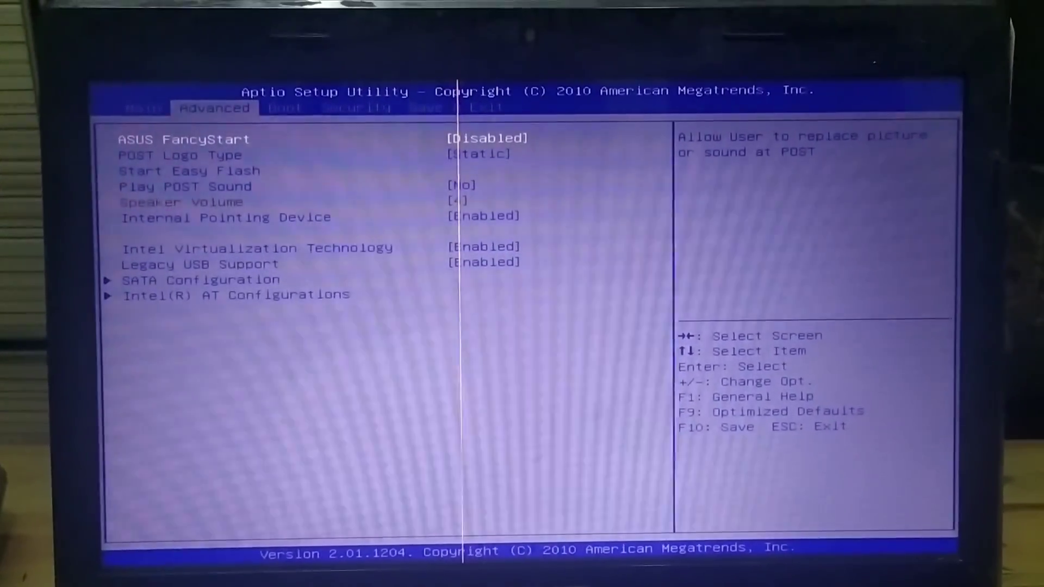
{"action": "key", "text": "Down"}
{"action": "key", "text": "Down"}
{"action": "key", "text": "Down"}
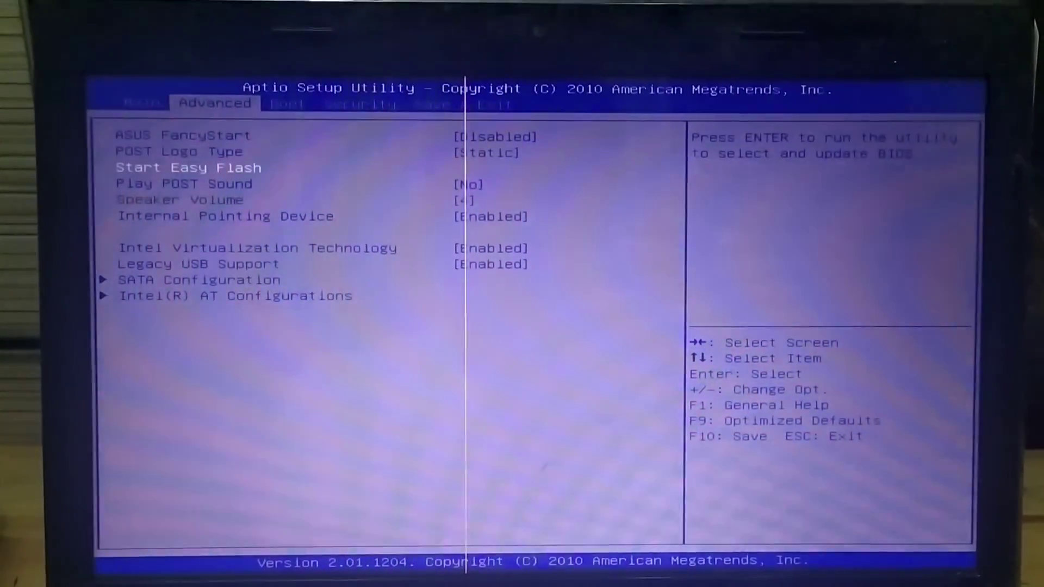
{"action": "key", "text": "Down"}
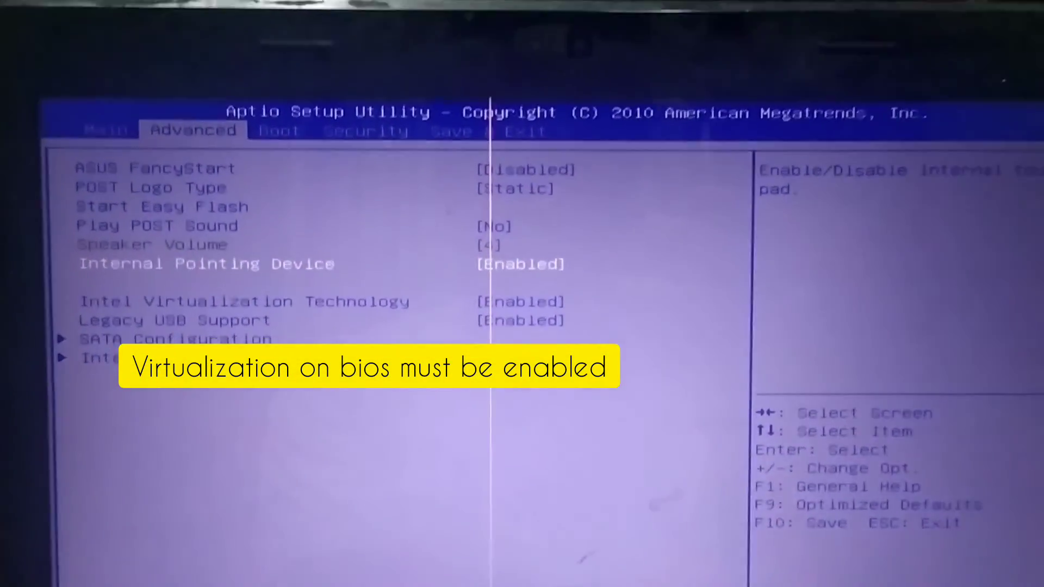
{"action": "key", "text": "Down"}
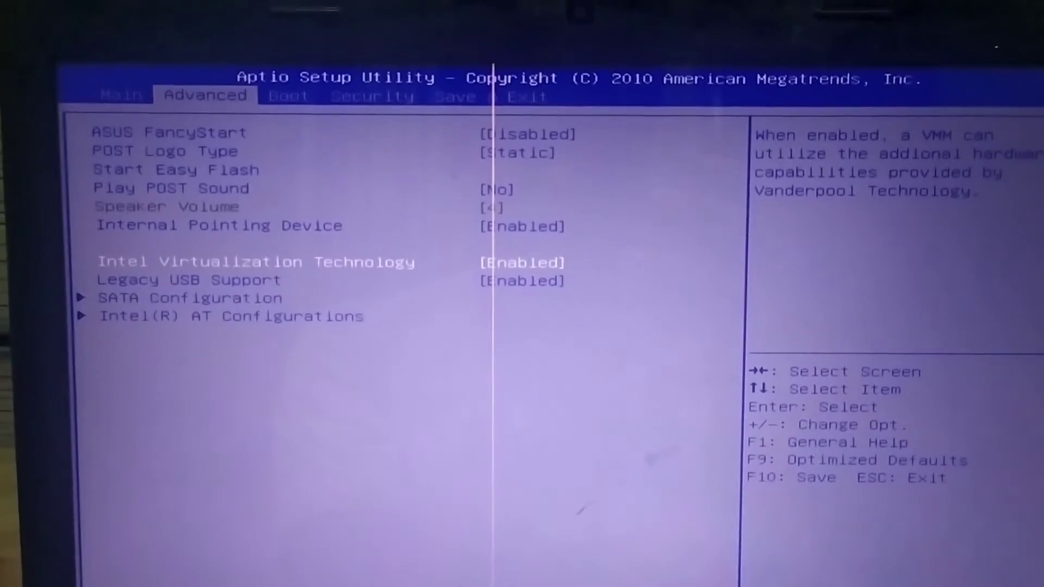
{"action": "key", "text": "Return"}
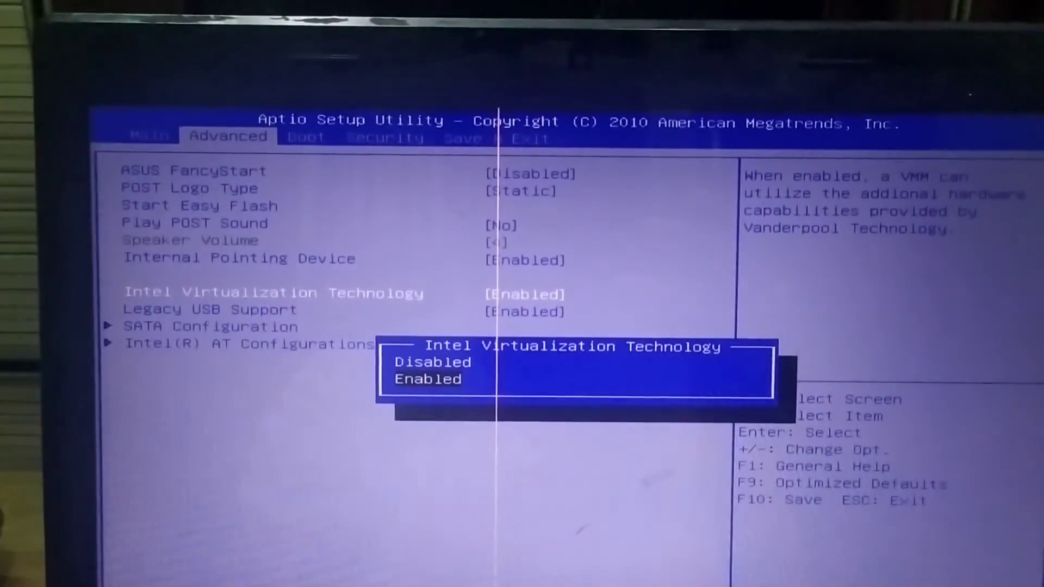
{"action": "key", "text": "Return"}
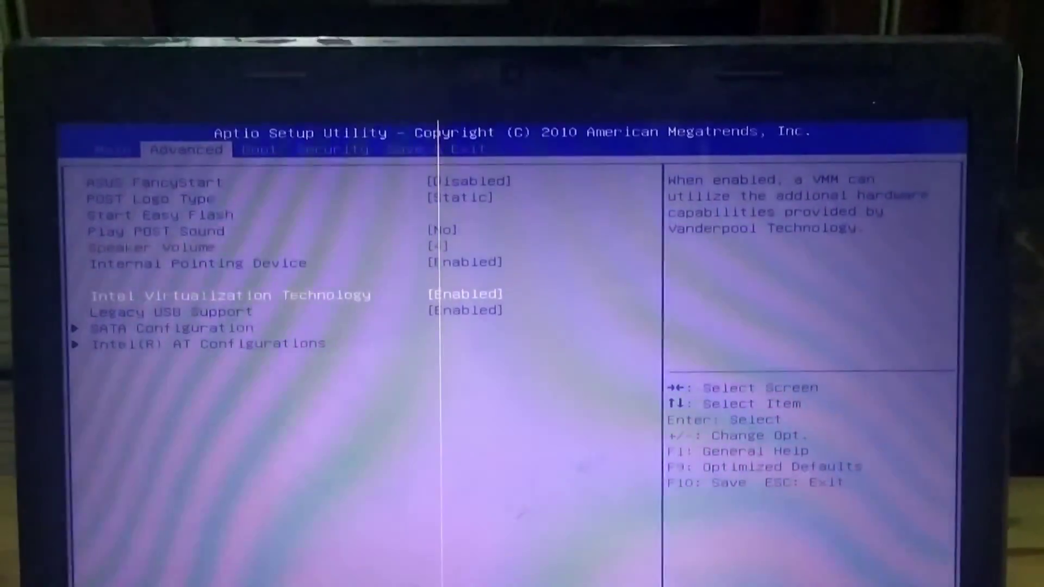
- Save the BIOS changes and exit the setup utility to boot into Windows
{"action": "key", "text": "Right"}
{"action": "key", "text": "Right"}
{"action": "key", "text": "Right"}
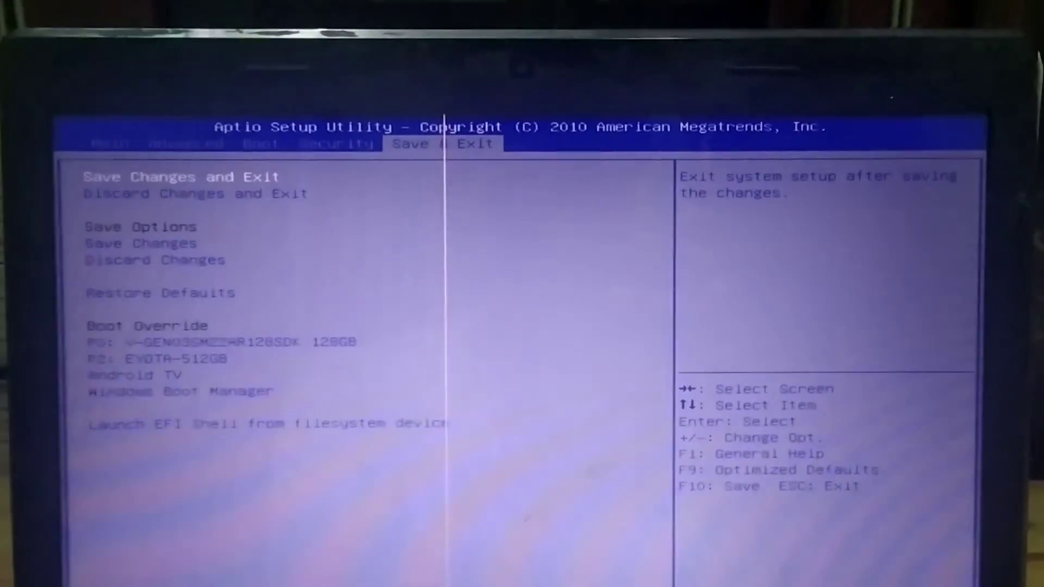
{"action": "key", "text": "Return"}
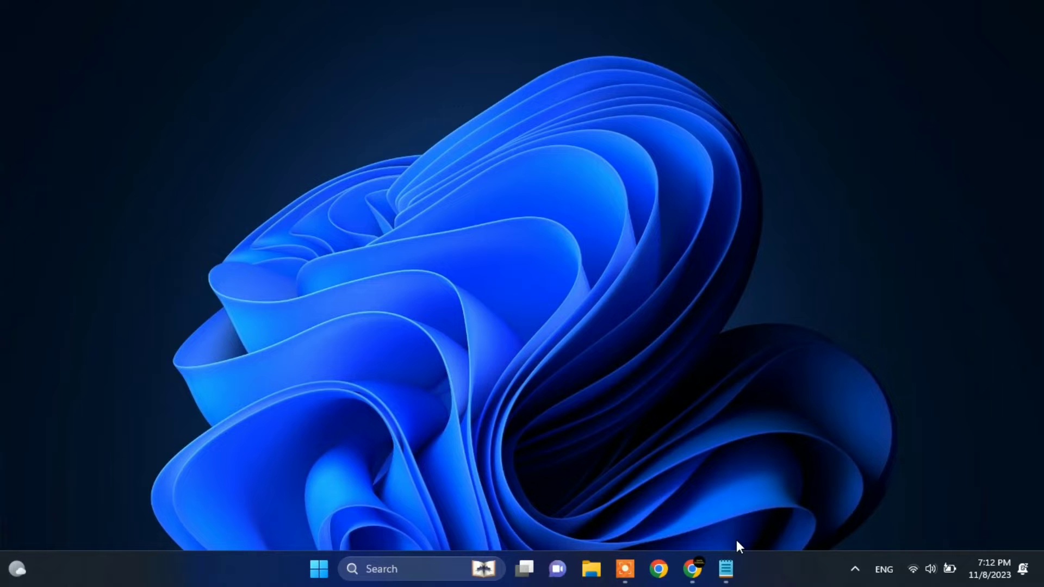
{"action": "left_click", "coordinate": [689, 574]}
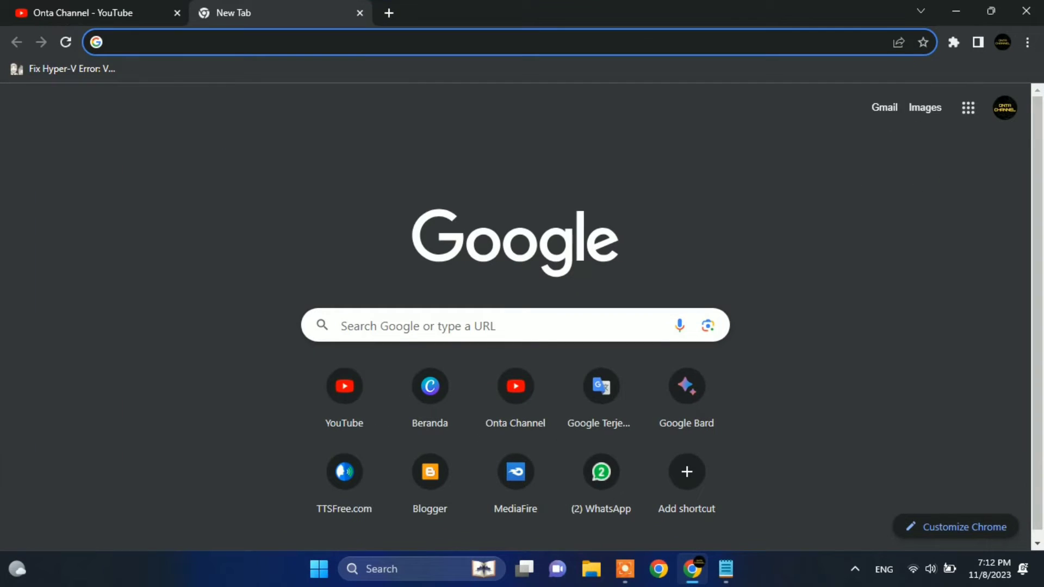
{"action": "left_click", "coordinate": [84, 7]}
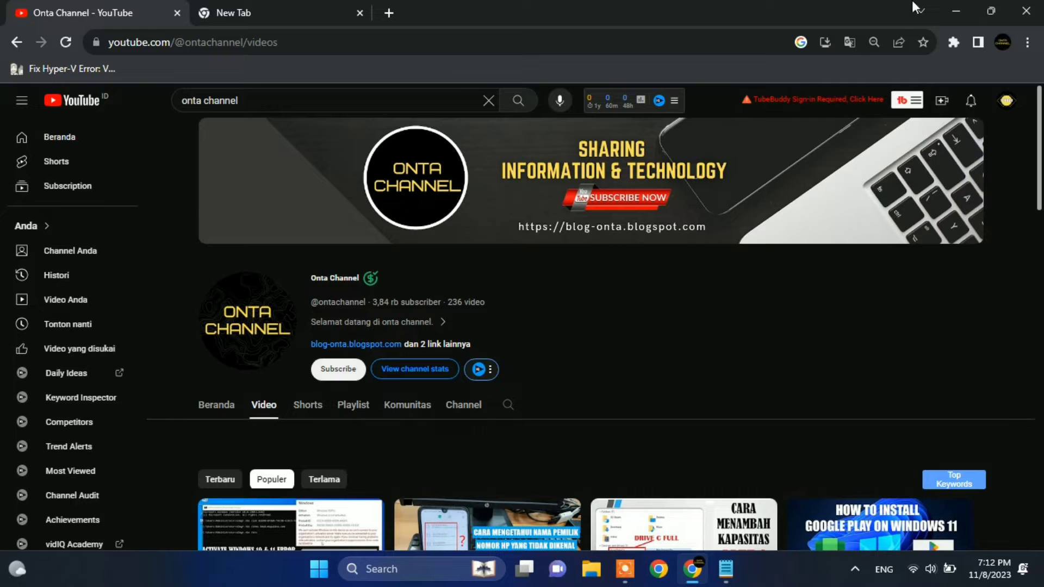
{"action": "left_click", "coordinate": [952, 9]}
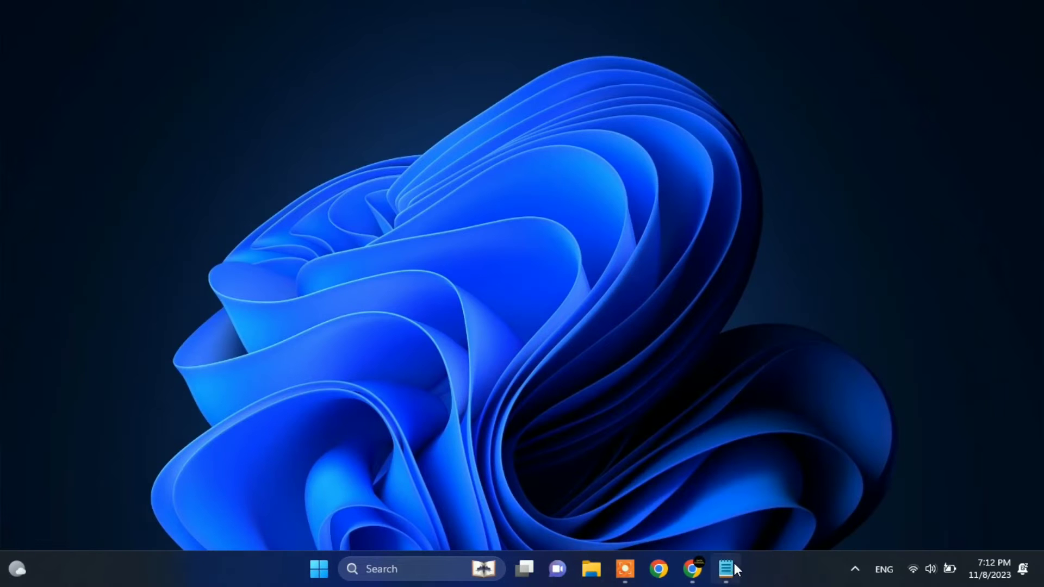
{"action": "left_click", "coordinate": [727, 576]}
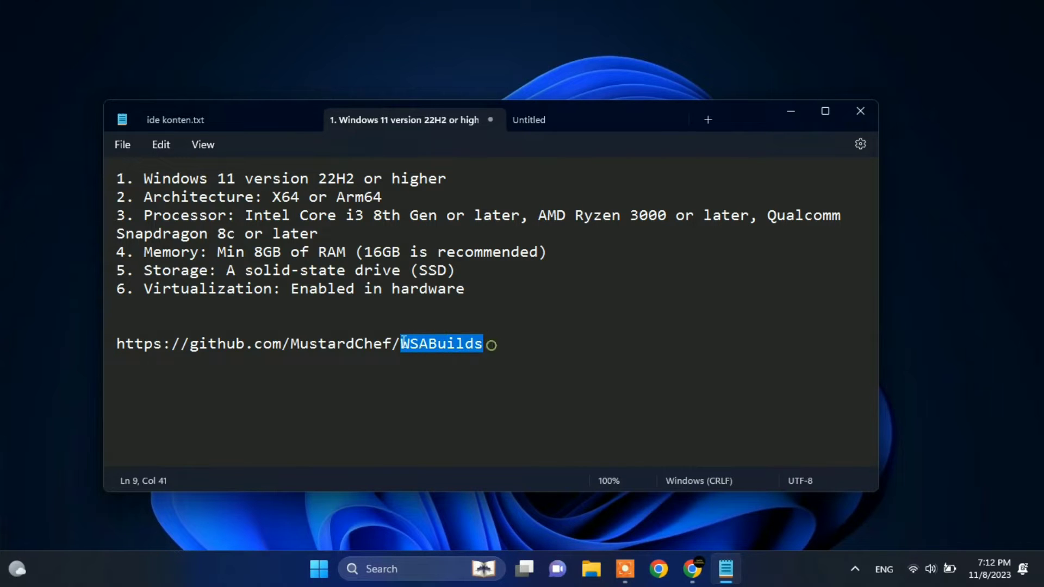
{"action": "triple_click", "coordinate": [489, 344]}
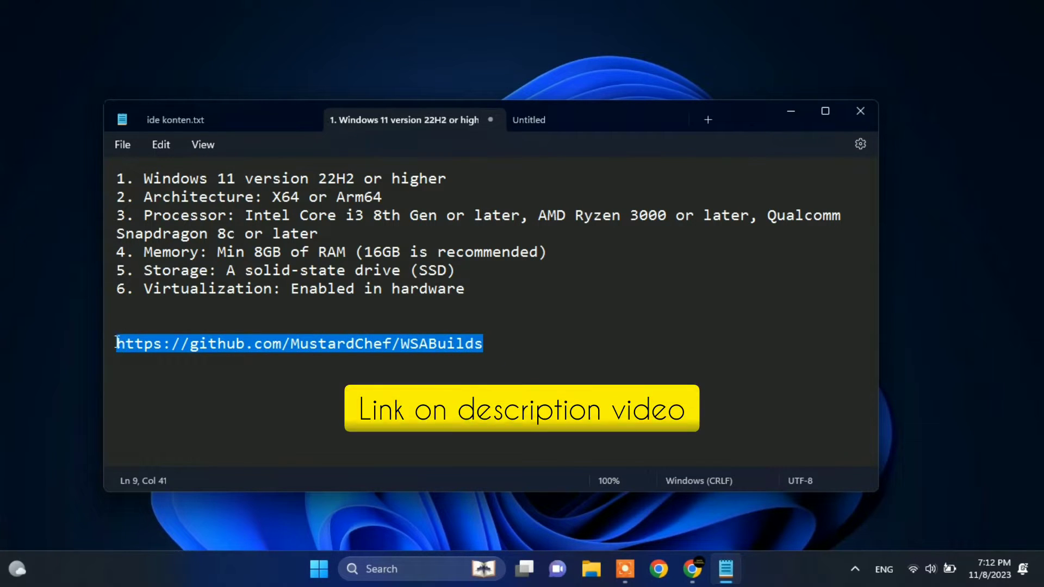
{"action": "right_click", "coordinate": [134, 344]}
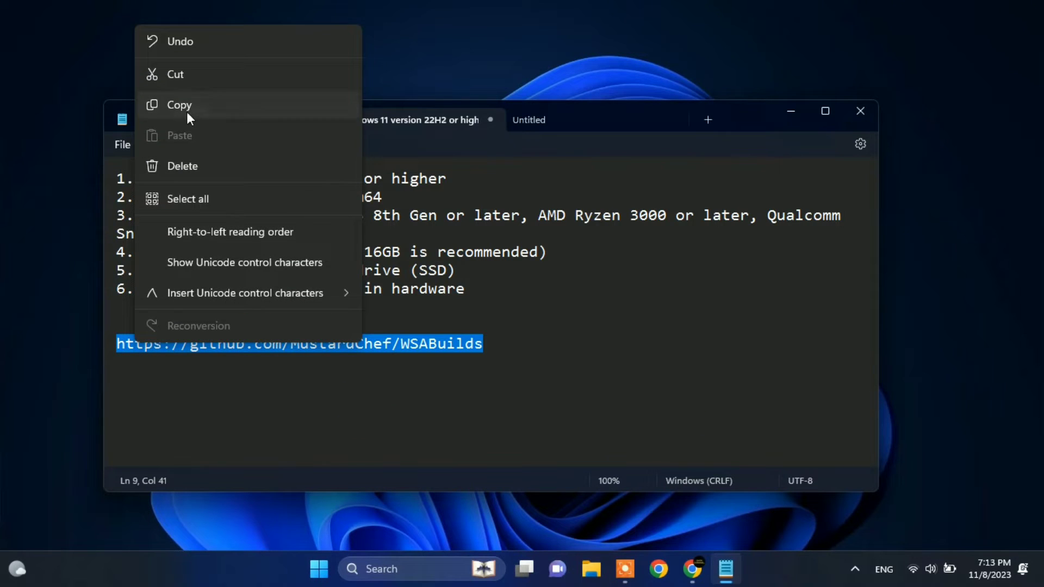
{"action": "left_click", "coordinate": [187, 112]}
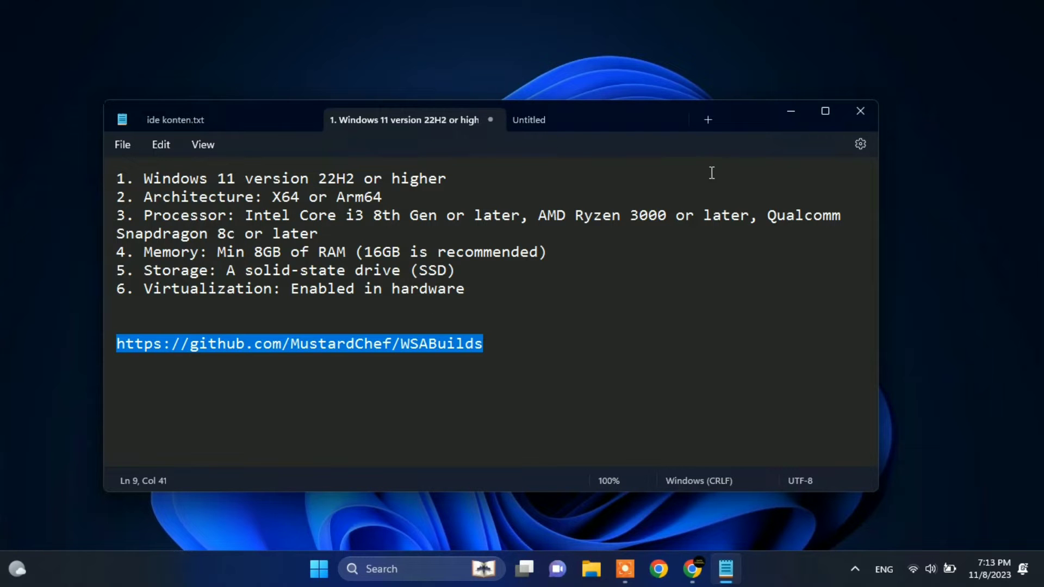
{"action": "left_click", "coordinate": [795, 112]}
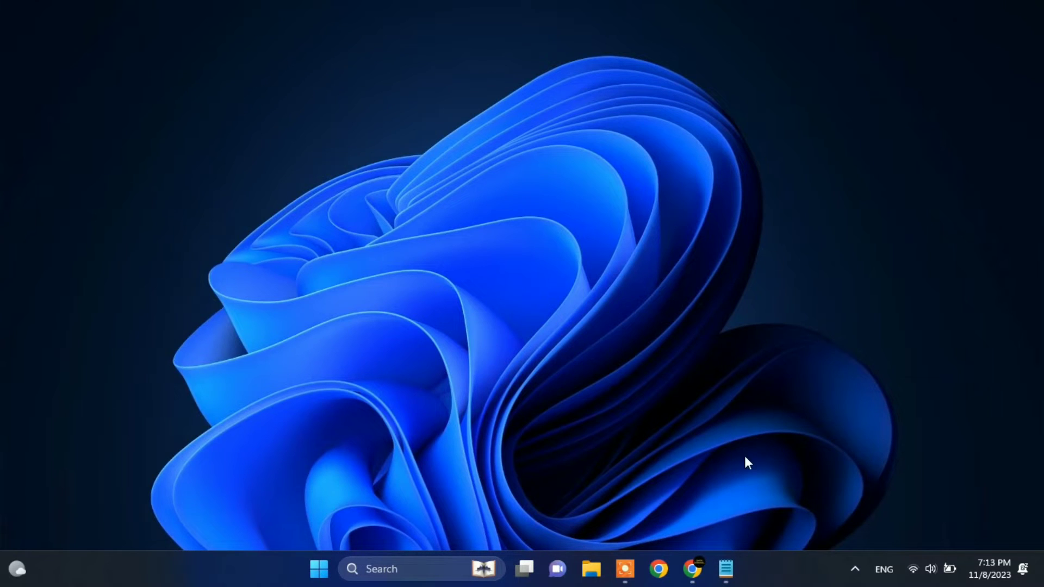
{"action": "left_click", "coordinate": [686, 574]}
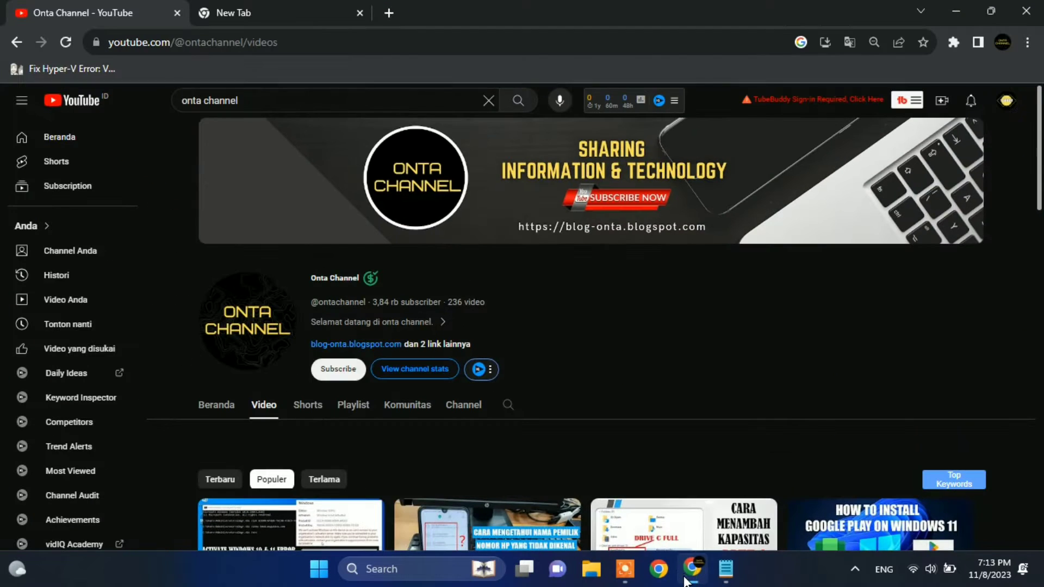
{"action": "left_click", "coordinate": [234, 12]}
{"action": "right_click", "coordinate": [208, 42]}
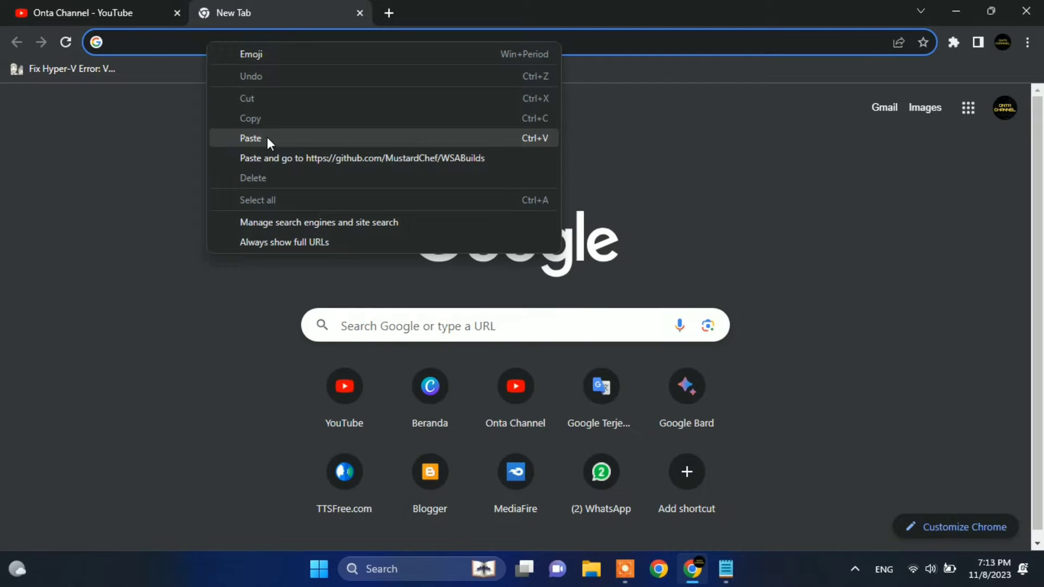
{"action": "left_click", "coordinate": [265, 138]}
{"action": "key", "text": "Return"}
{"action": "left_click", "coordinate": [211, 51]}
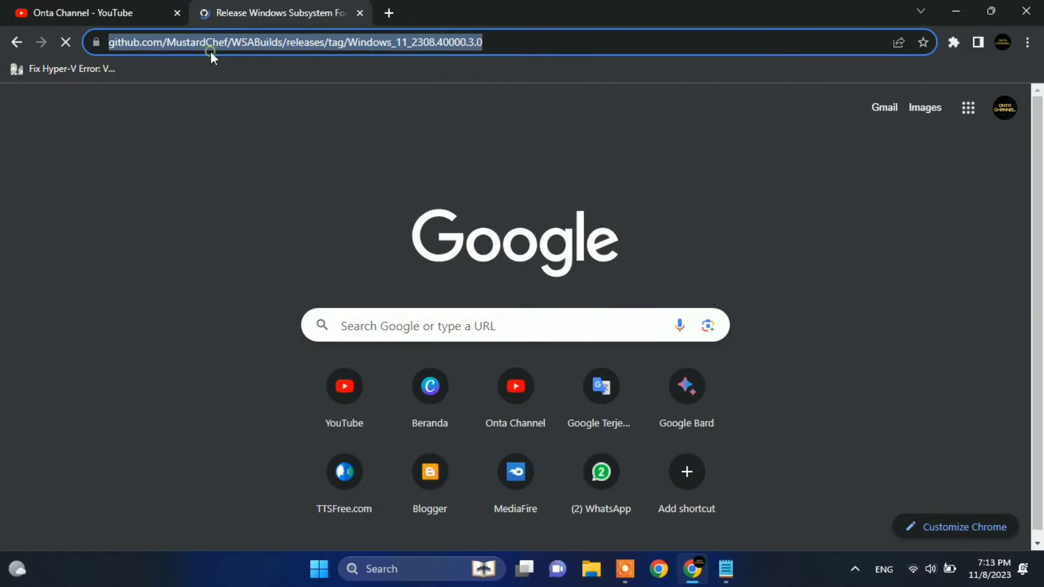
{"action": "right_click", "coordinate": [210, 51]}
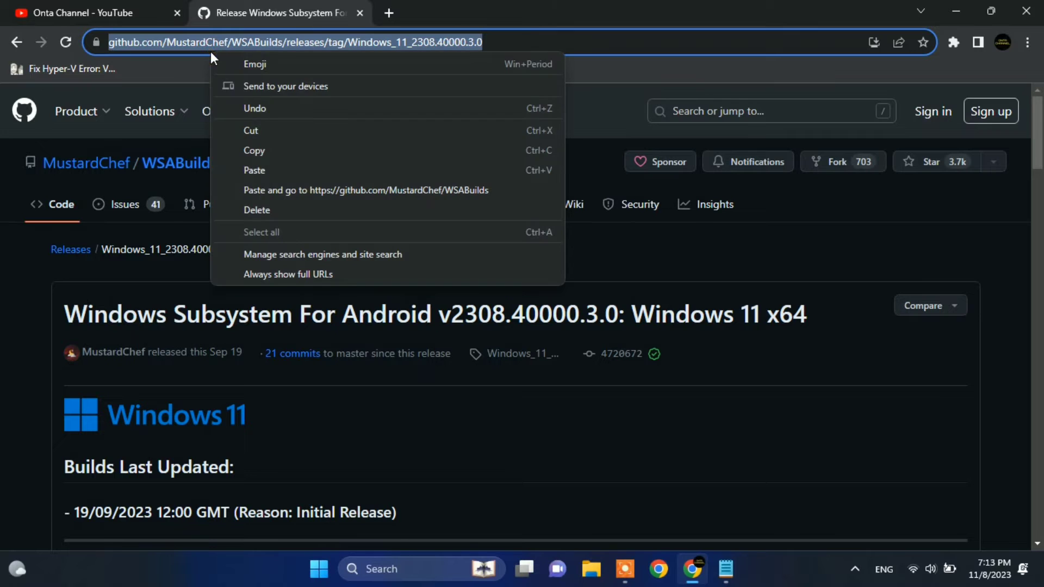
{"action": "left_click", "coordinate": [260, 164]}
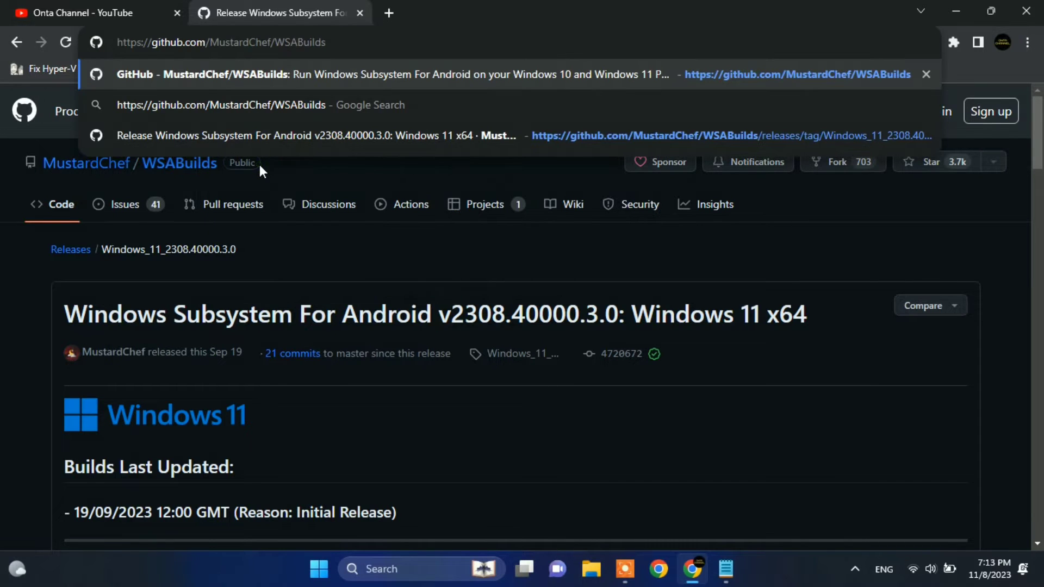
{"action": "key", "text": "Return"}
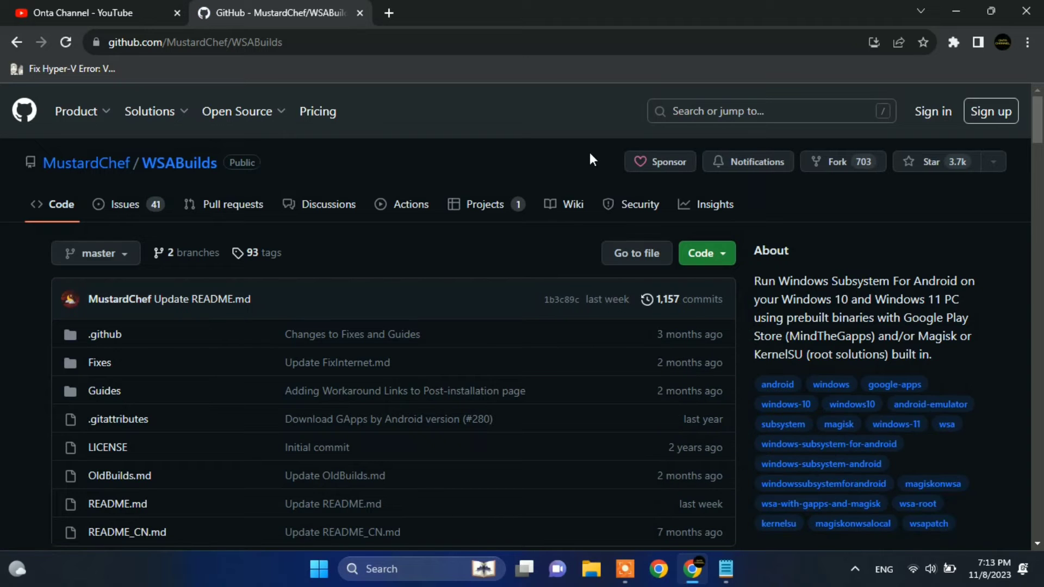
- Open the latest stable Windows 11 x64 build's release page and download WSA_2308.40000.3.0_x64_Release-Nightly-MindTheGapps-13.0-RemovedAmazon.7z
{"action": "left_click_drag", "start_coordinate": [1034, 144], "coordinate": [1038, 278]}
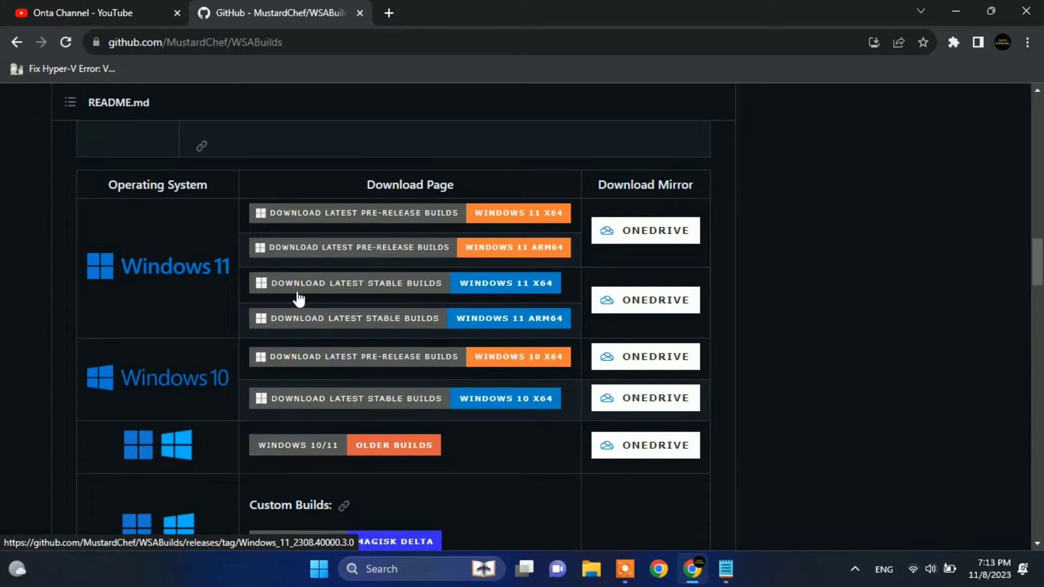
{"action": "left_click", "coordinate": [520, 285]}
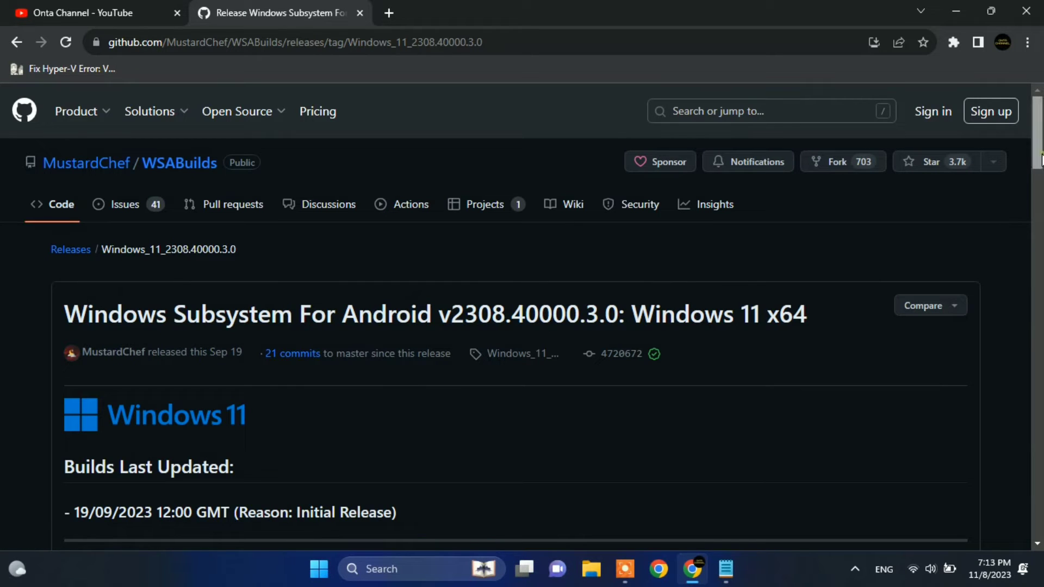
{"action": "left_click_drag", "start_coordinate": [1041, 161], "coordinate": [1033, 540]}
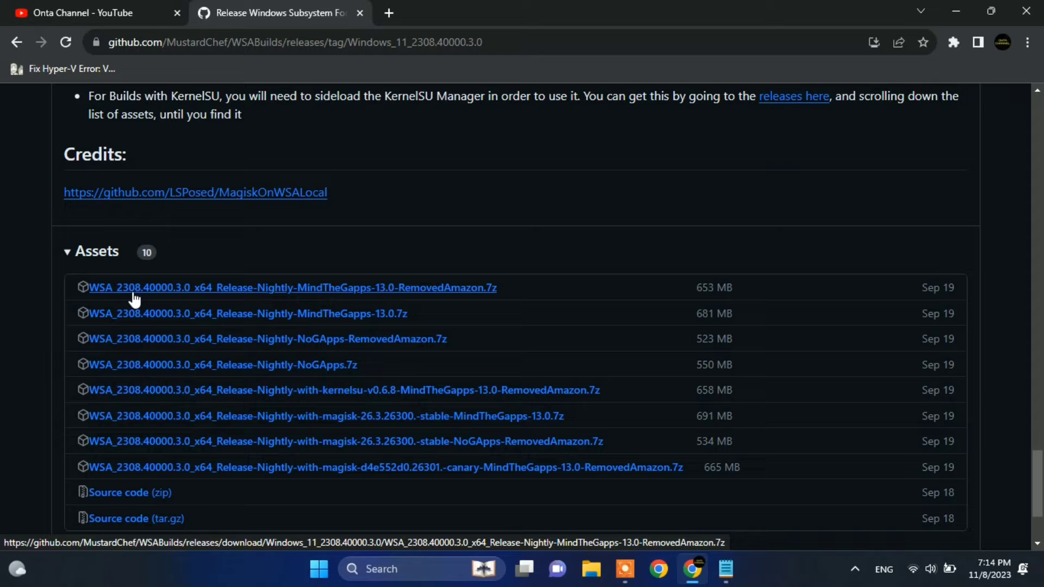
{"action": "left_click", "coordinate": [175, 293]}
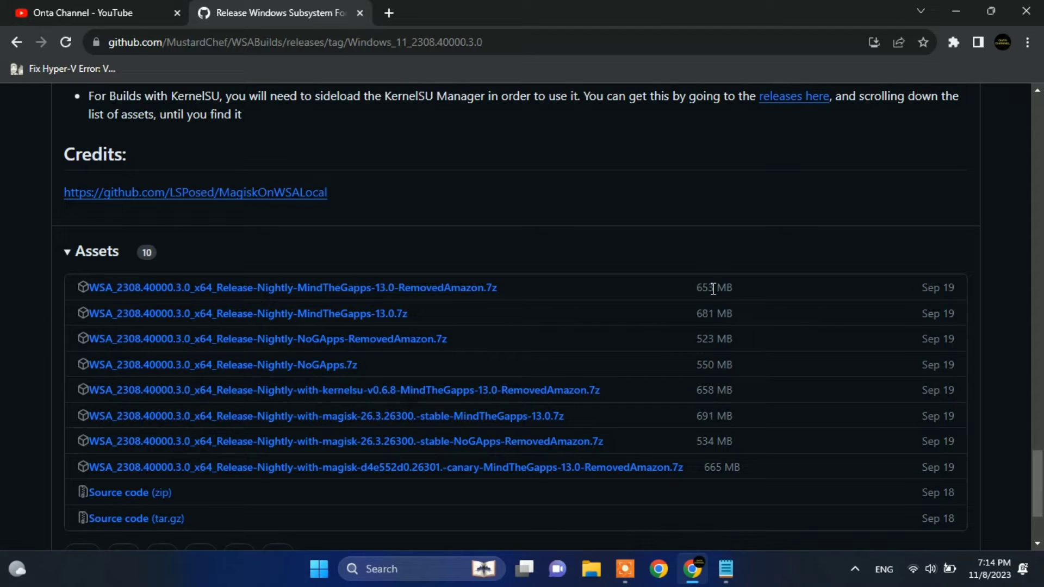
{"action": "left_click", "coordinate": [337, 294]}
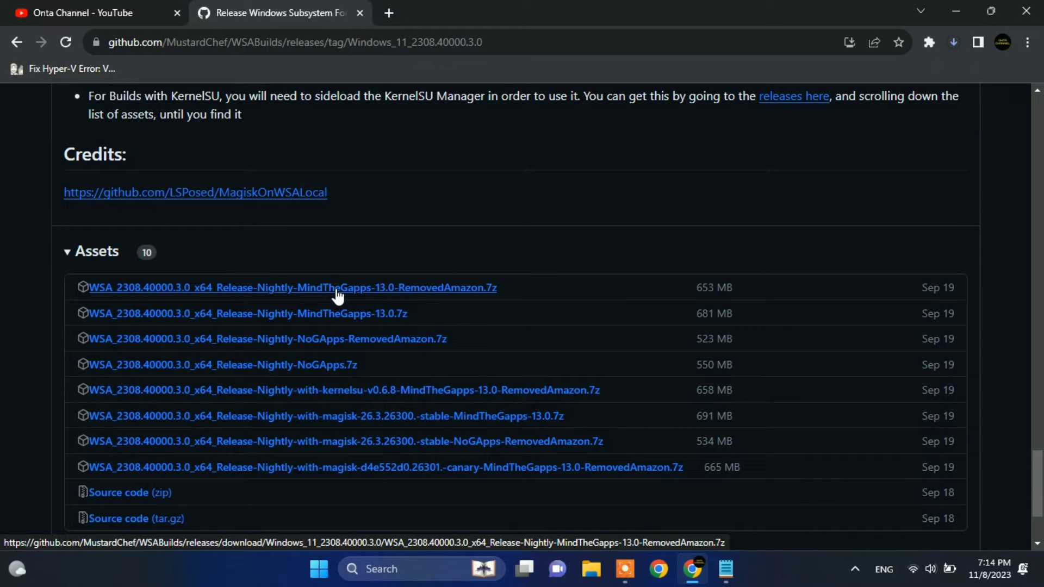
{"action": "left_click", "coordinate": [951, 41]}
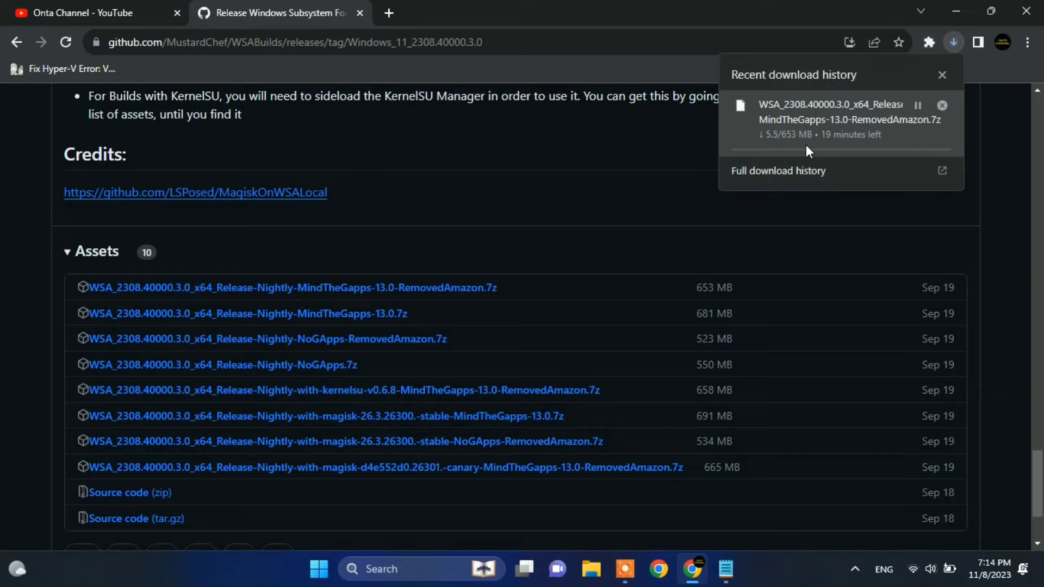
- Switch to the Software folder in File Explorer and extract WSA_2308.40000.3.0_x64_Release-Nightly-MindTheGapps-13.0-RemovedAmazon_Windows11.7z with WinRAR, keeping the default destination path
{"action": "key", "text": "super+d"}
{"action": "left_click", "coordinate": [589, 569]}
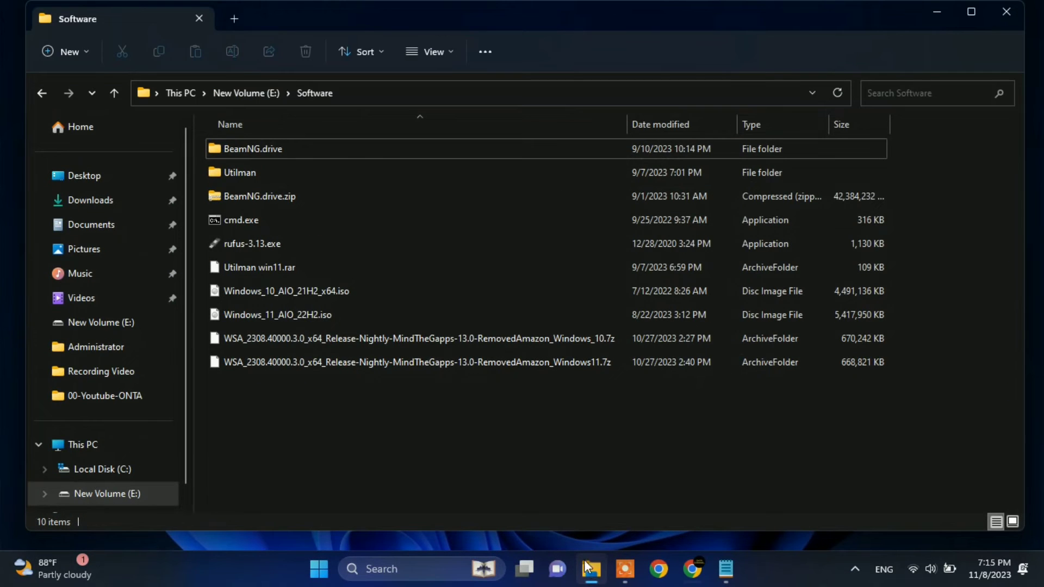
{"action": "left_click", "coordinate": [269, 370]}
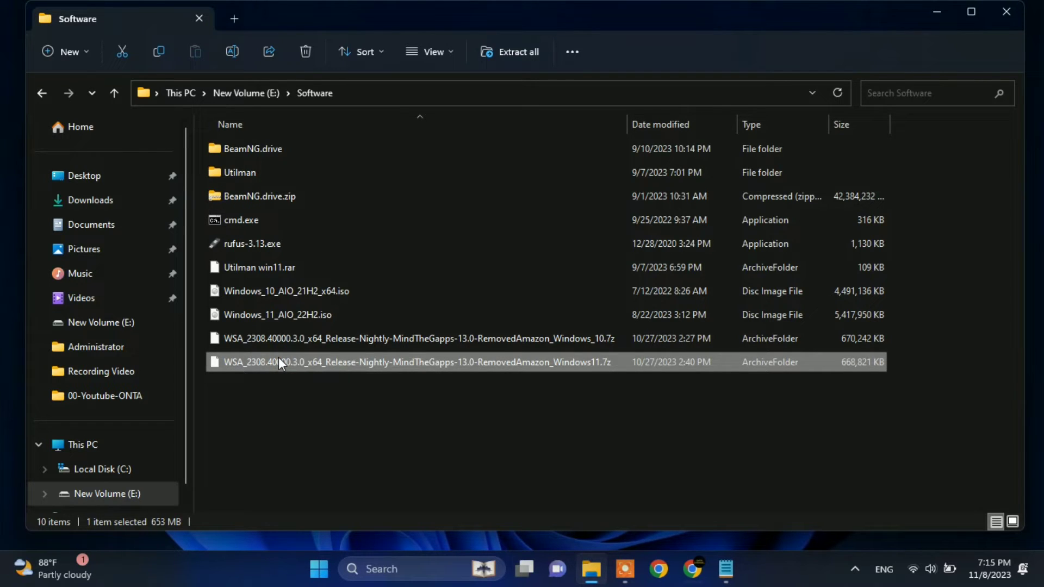
{"action": "right_click", "coordinate": [278, 359]}
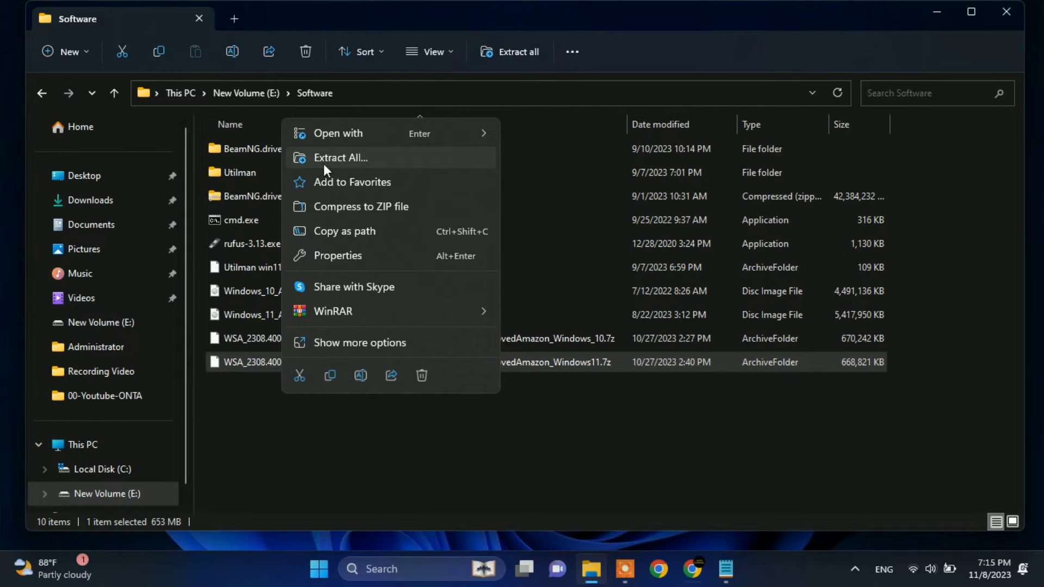
{"action": "mouse_move", "coordinate": [350, 315]}
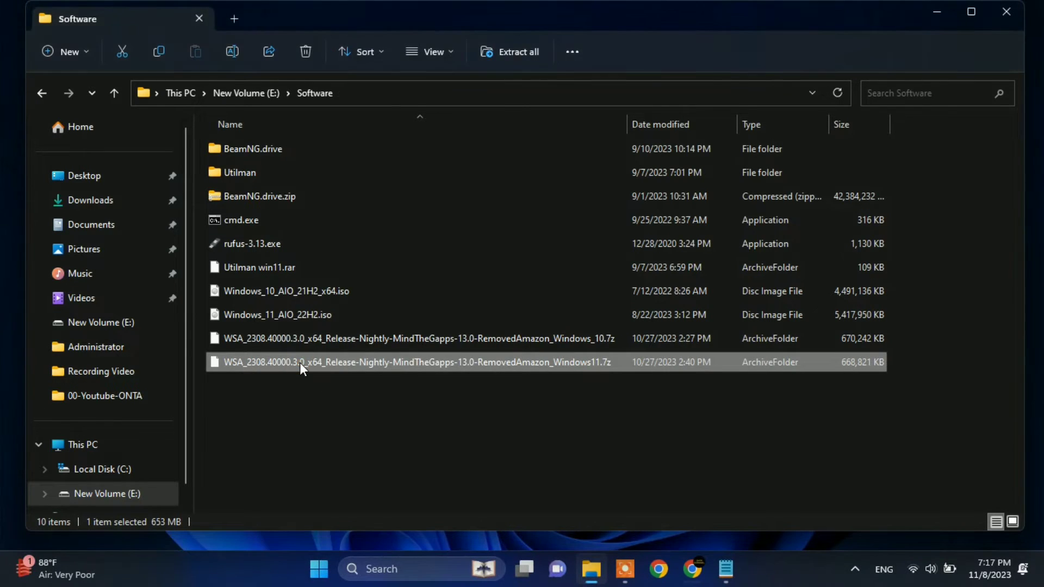
{"action": "right_click", "coordinate": [298, 363]}
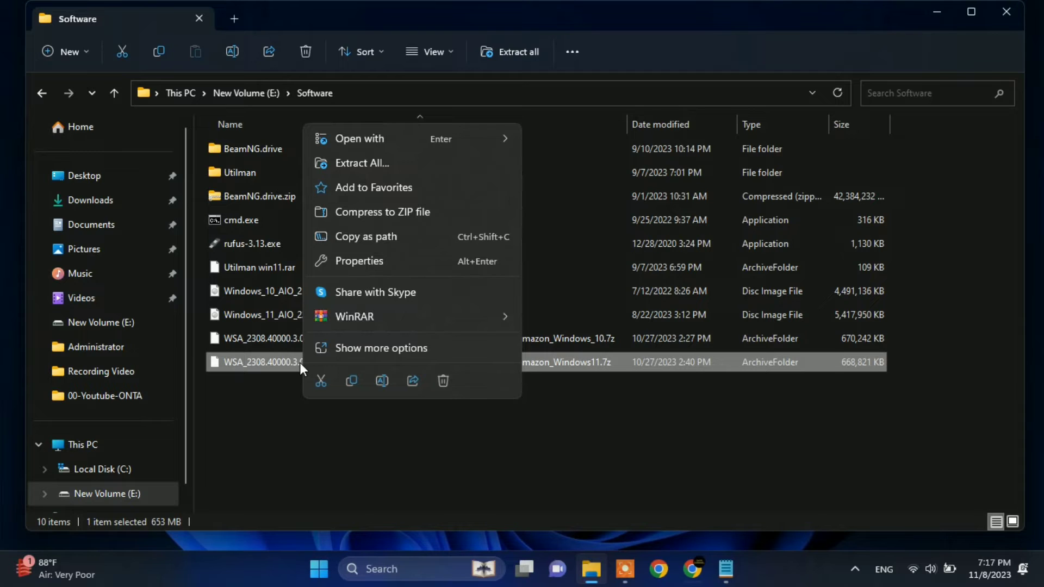
{"action": "mouse_move", "coordinate": [397, 324]}
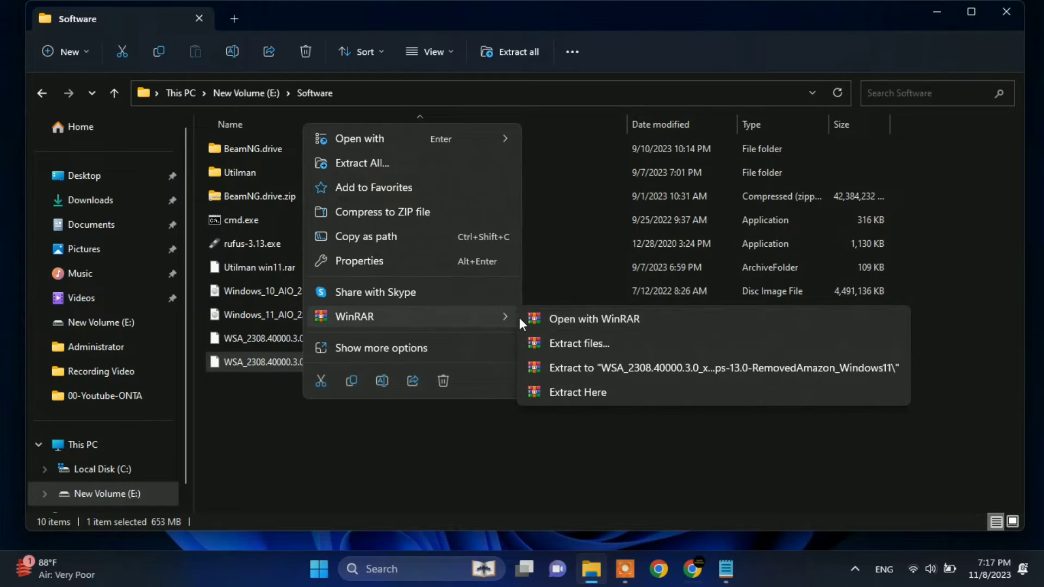
{"action": "left_click", "coordinate": [570, 341]}
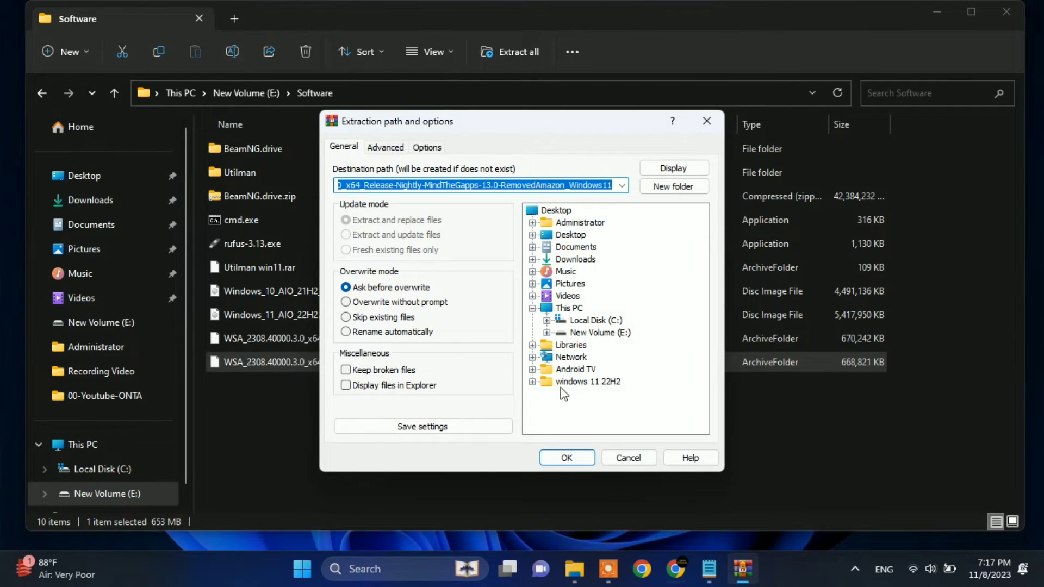
{"action": "left_click", "coordinate": [566, 458]}
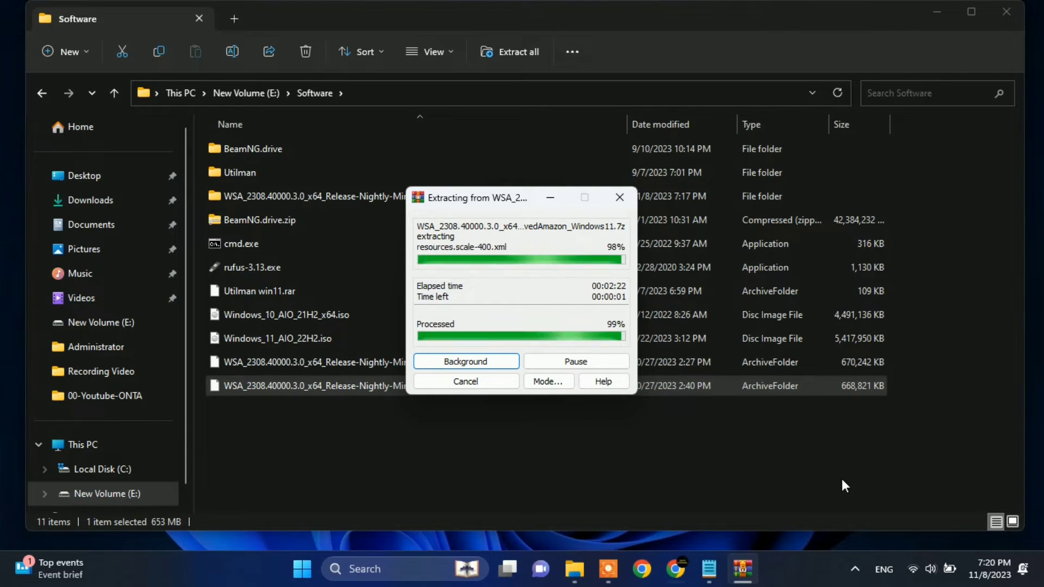
- Open the extracted Windows11 build folder and its WSA_2308.40000.3.0_x64 subfolder, and maximize the window
{"action": "left_click", "coordinate": [303, 199]}
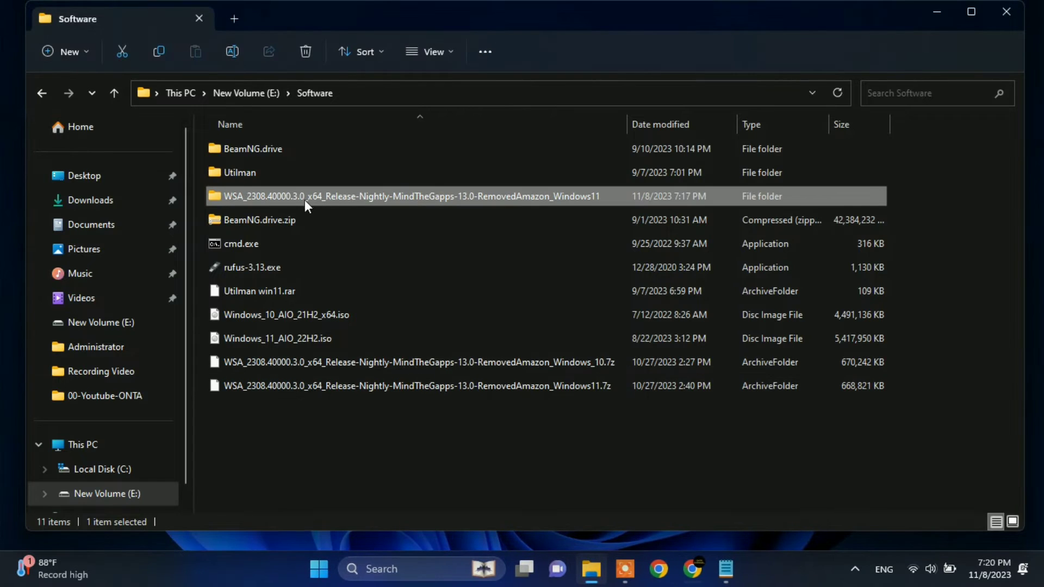
{"action": "double_click", "coordinate": [304, 199]}
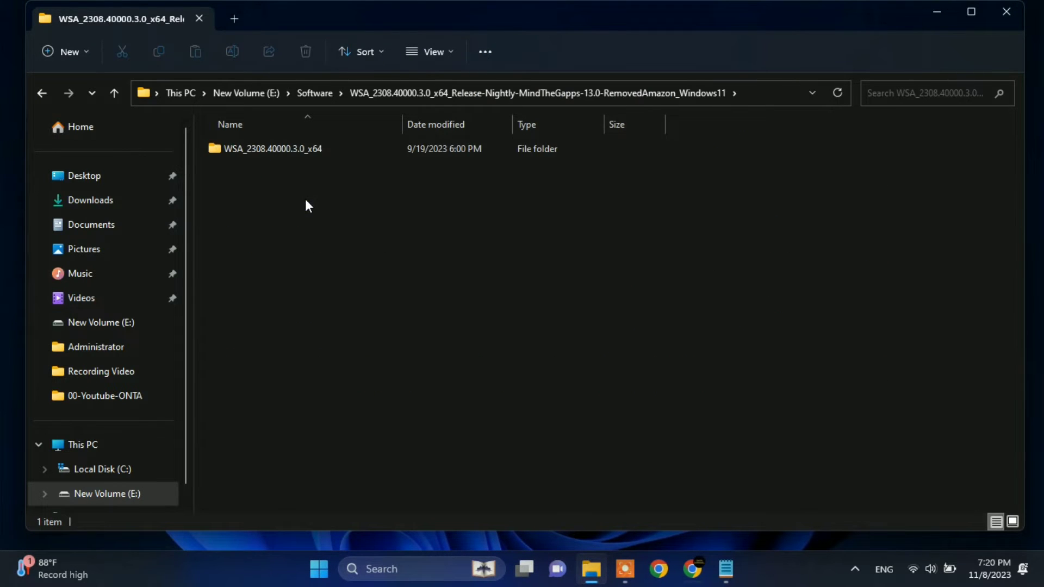
{"action": "double_click", "coordinate": [286, 156]}
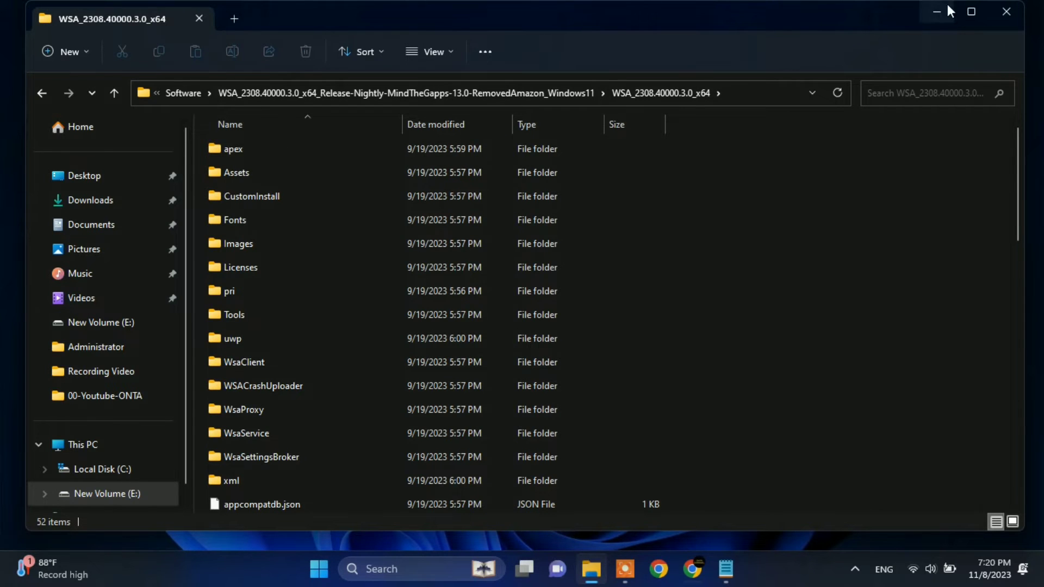
{"action": "left_click", "coordinate": [970, 12]}
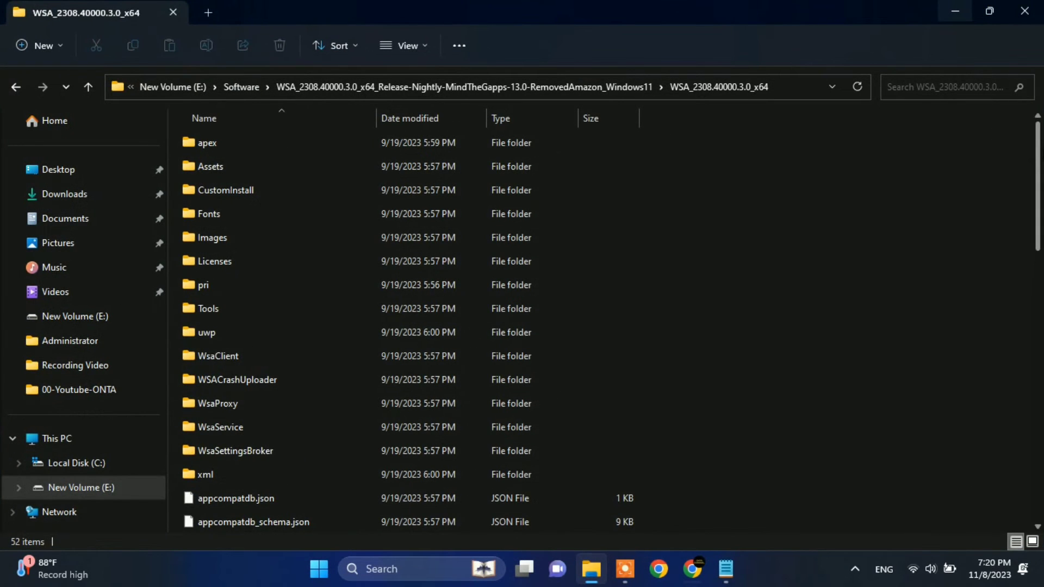
- Run Run.bat as administrator, minimize File Explorer and reposition the installer's terminal window
{"action": "left_click_drag", "start_coordinate": [1040, 156], "coordinate": [1003, 346]}
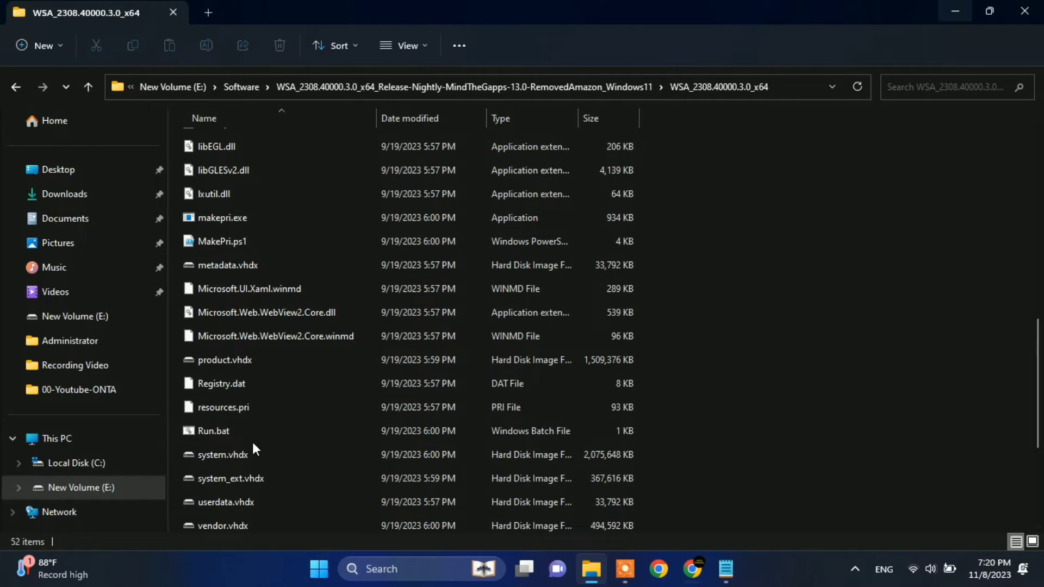
{"action": "left_click", "coordinate": [219, 435]}
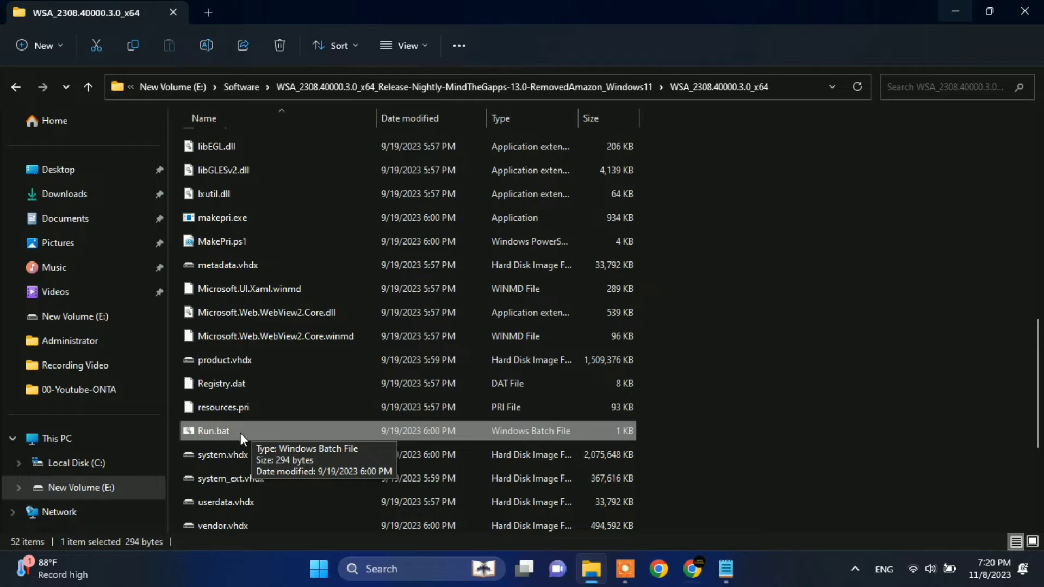
{"action": "right_click", "coordinate": [240, 432]}
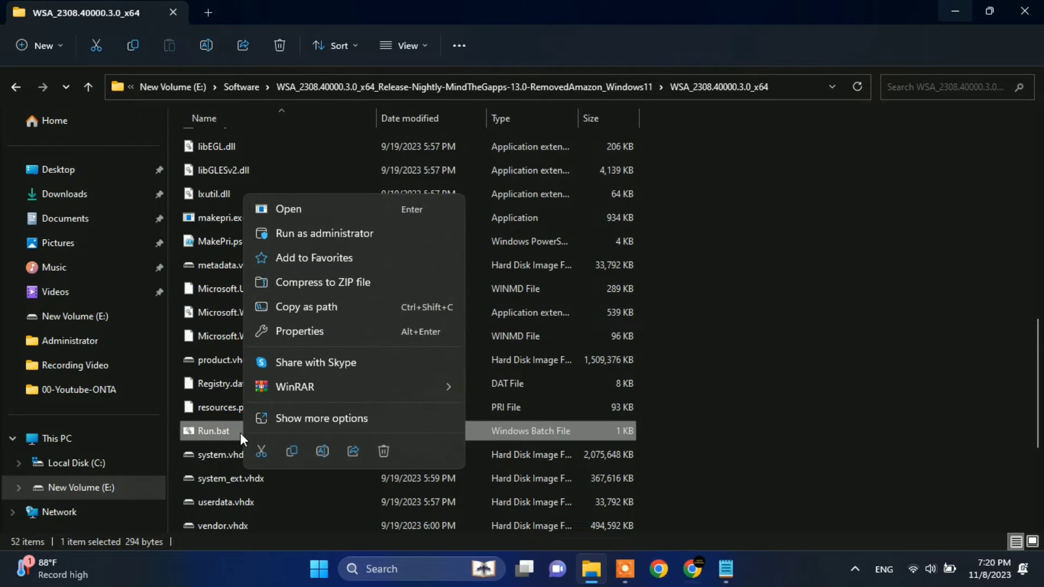
{"action": "left_click", "coordinate": [297, 234]}
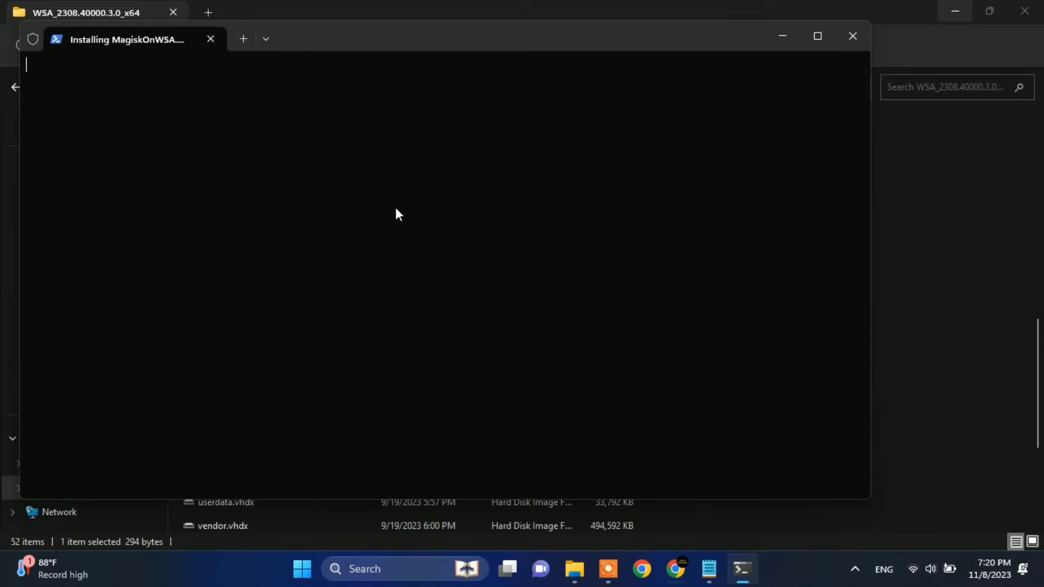
{"action": "left_click", "coordinate": [951, 16]}
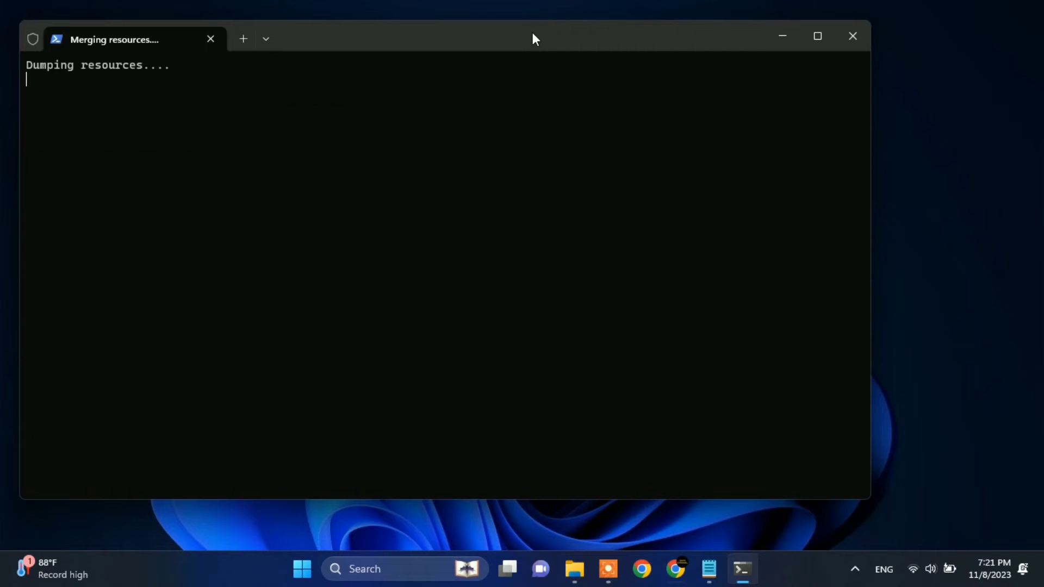
{"action": "left_click_drag", "start_coordinate": [534, 31], "coordinate": [593, 48]}
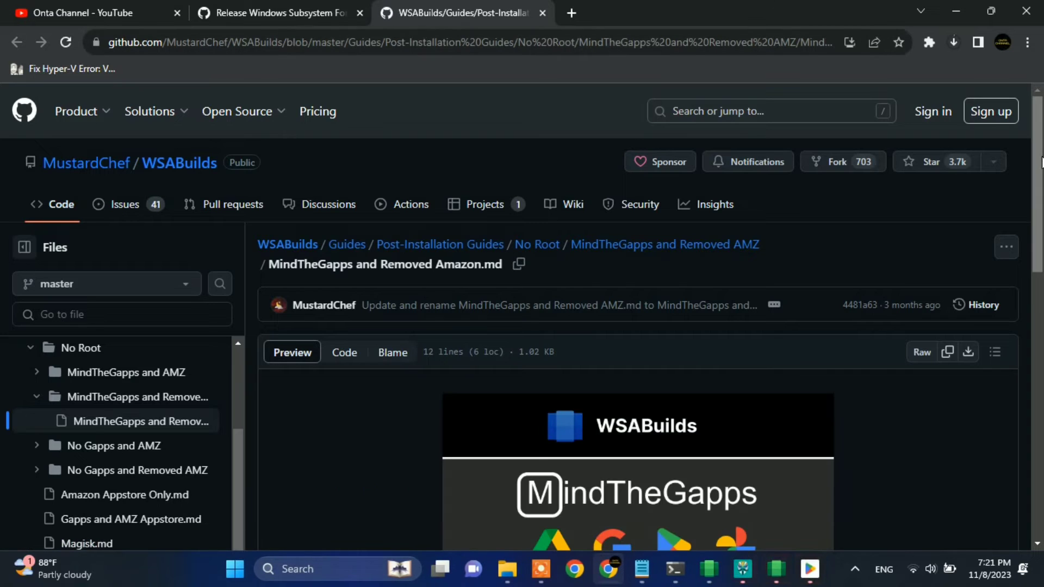
- Examine the WSABuilds post-installation page for MindTheGapps and Removed Amazon, and minimize the browser
{"action": "scroll", "coordinate": [1039, 203], "scroll_direction": "down", "scroll_amount": 2}
{"action": "left_click_drag", "start_coordinate": [1039, 202], "coordinate": [1039, 251]}
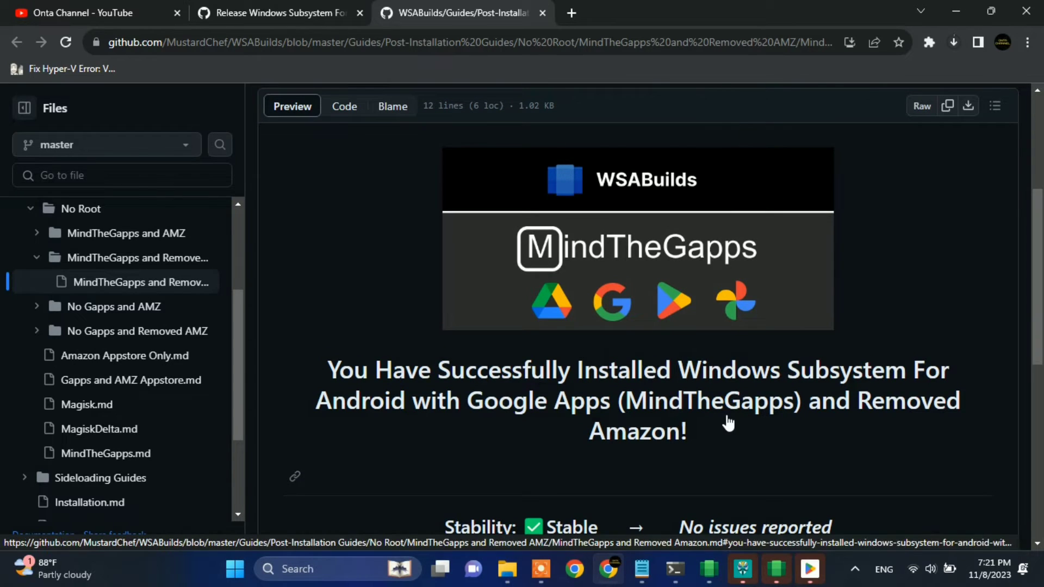
{"action": "left_click", "coordinate": [948, 14]}
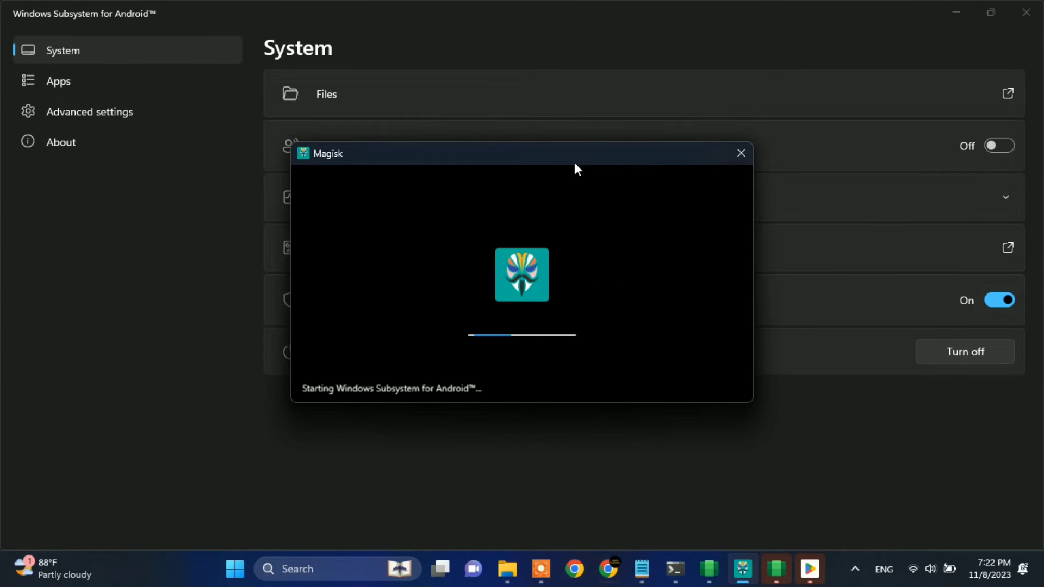
- Arrange the Magisk, Windows Subsystem for Android and Play Store startup windows so that all three are visible
{"action": "left_click_drag", "start_coordinate": [574, 163], "coordinate": [693, 155]}
{"action": "left_click", "coordinate": [780, 565]}
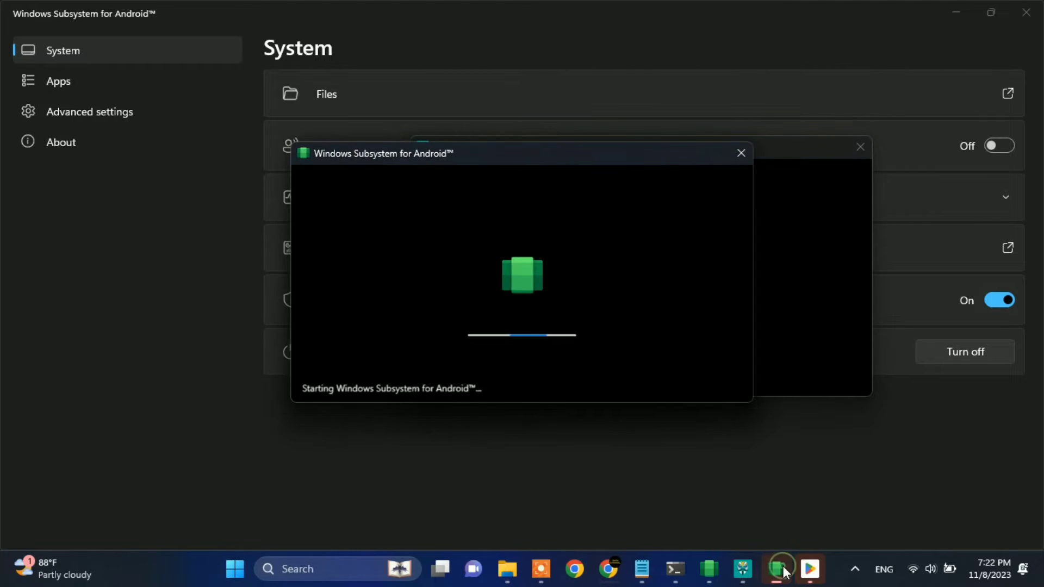
{"action": "left_click", "coordinate": [806, 568]}
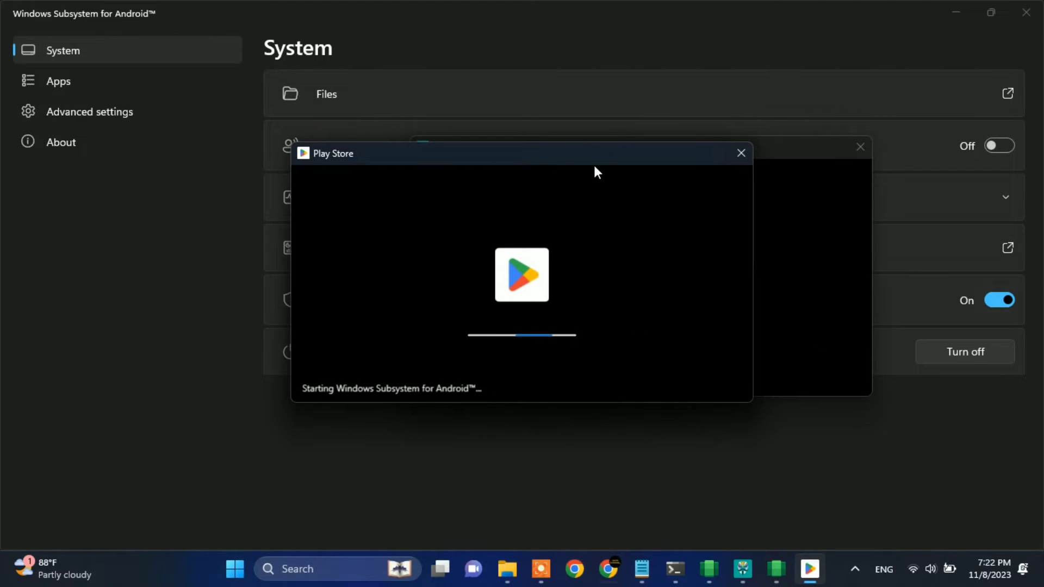
{"action": "left_click_drag", "start_coordinate": [589, 158], "coordinate": [338, 257]}
{"action": "left_click_drag", "start_coordinate": [560, 148], "coordinate": [315, 24]}
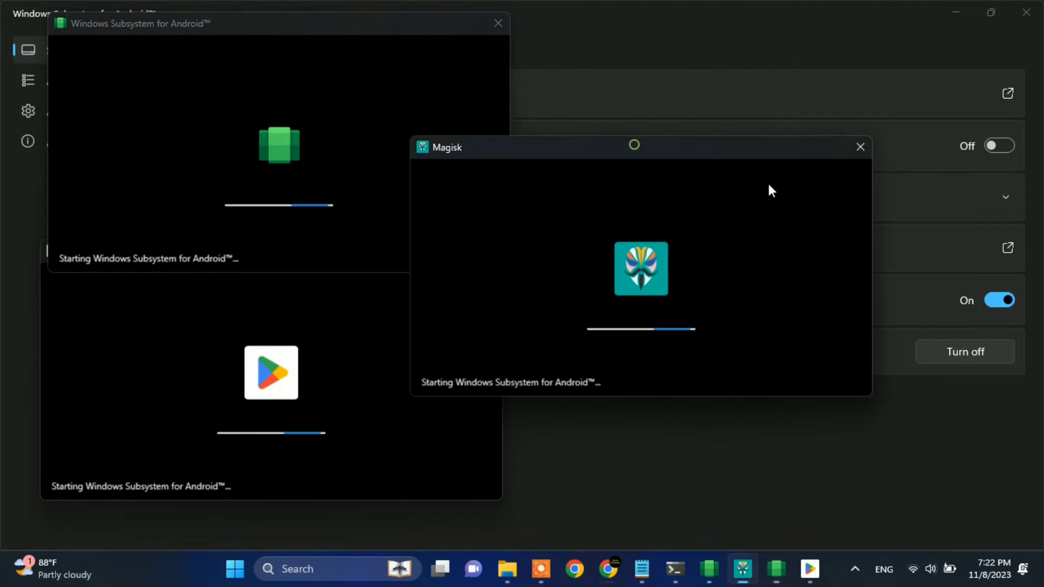
{"action": "left_click_drag", "start_coordinate": [632, 148], "coordinate": [746, 218]}
{"action": "left_click", "coordinate": [390, 391]}
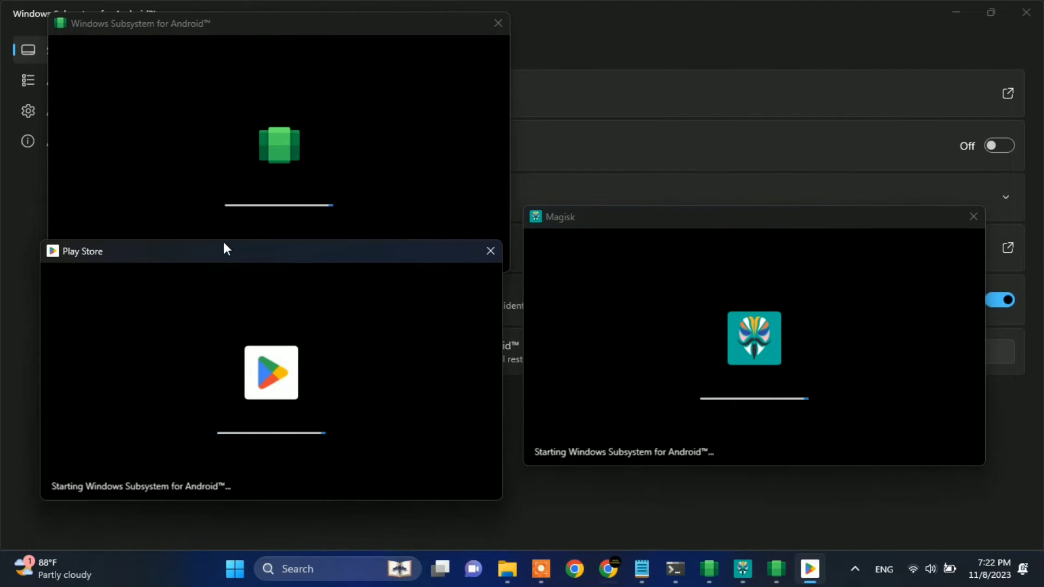
{"action": "left_click_drag", "start_coordinate": [224, 253], "coordinate": [229, 295]}
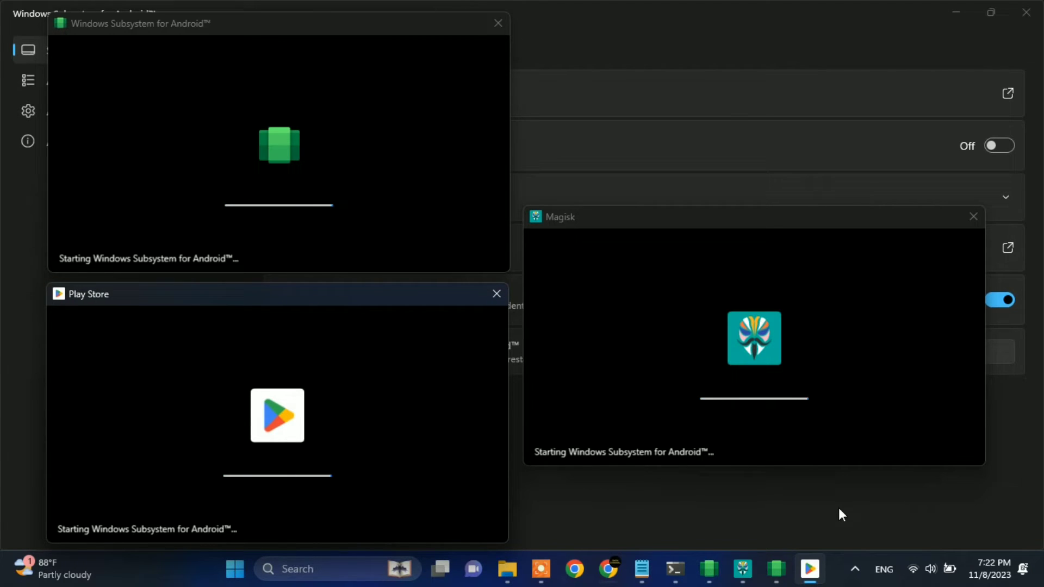
{"action": "left_click", "coordinate": [765, 229]}
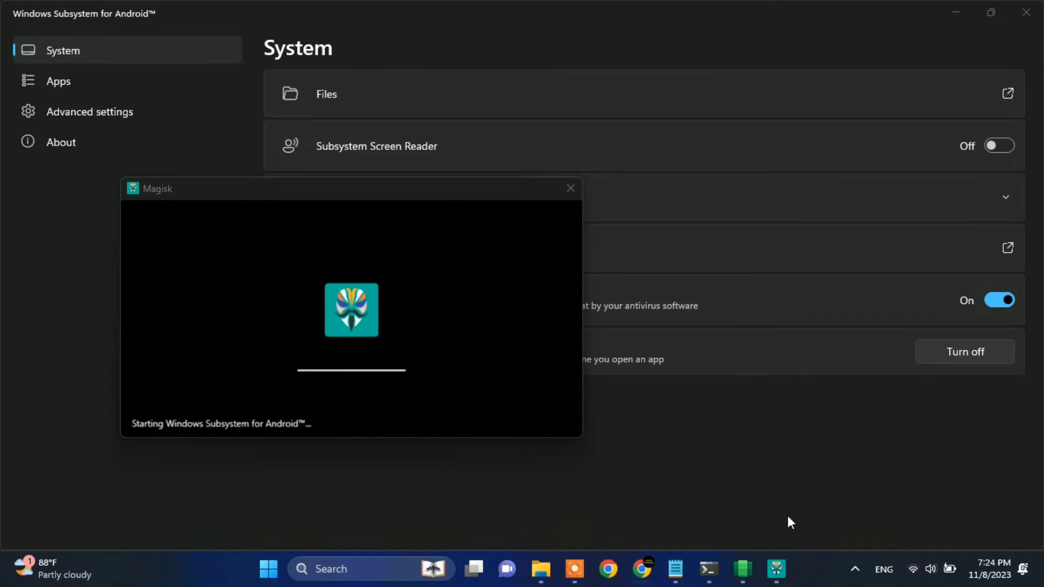
- Allow Magisk to send notifications, and close both Magisk and the Windows Subsystem for Android settings
{"action": "left_click", "coordinate": [776, 568]}
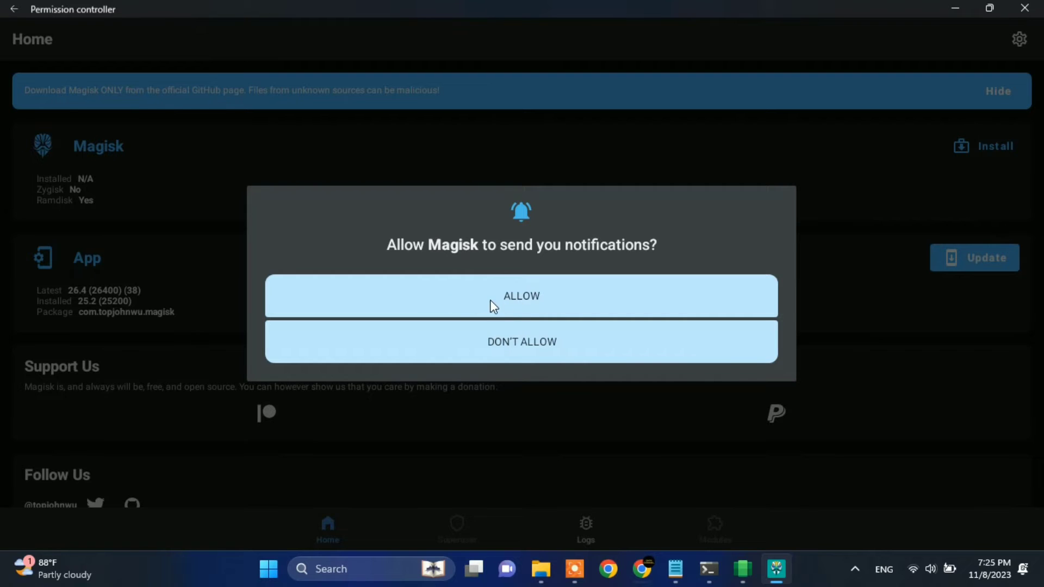
{"action": "left_click", "coordinate": [507, 299]}
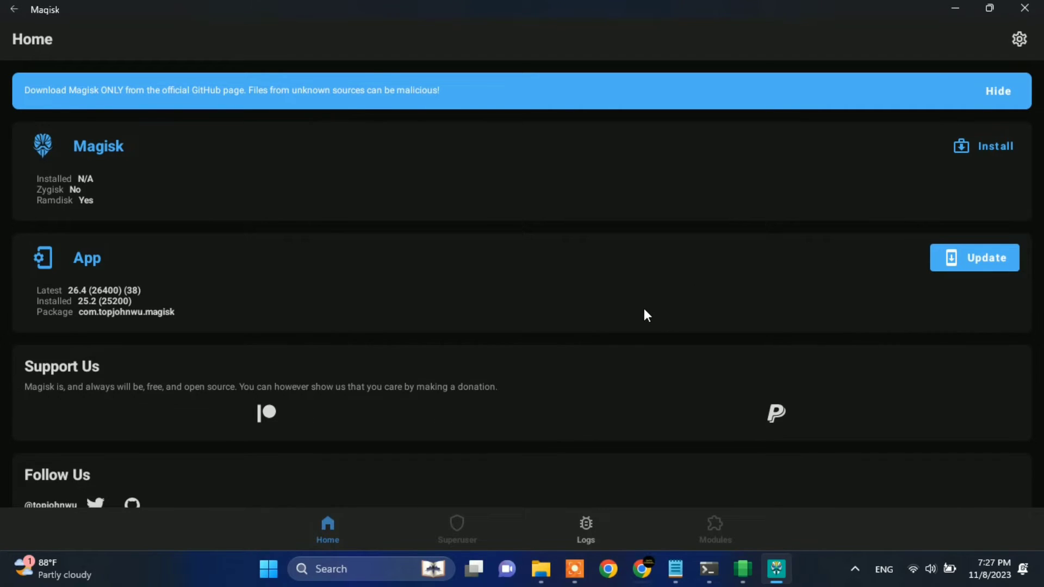
{"action": "left_click", "coordinate": [1029, 9]}
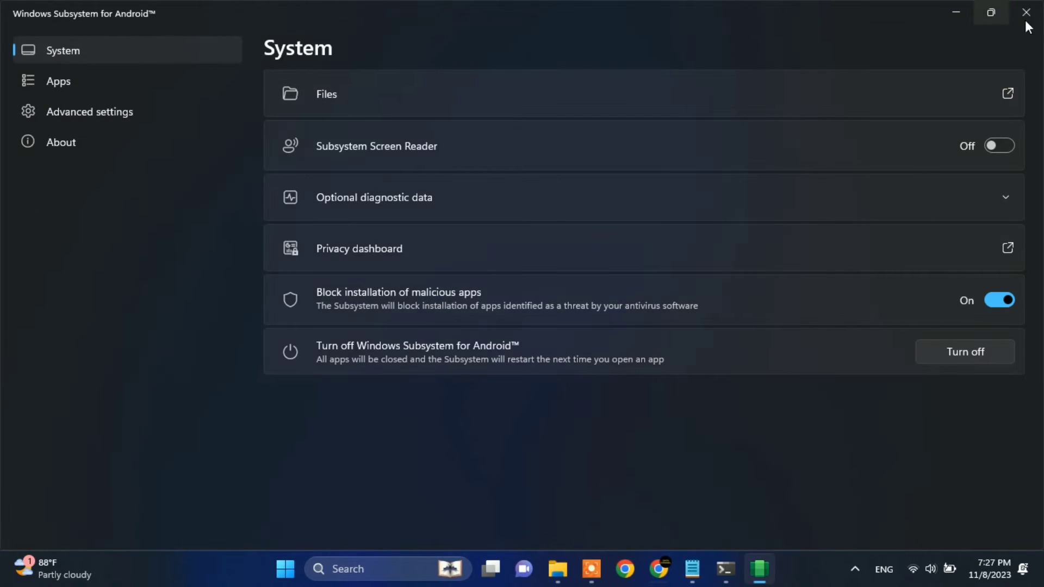
{"action": "left_click", "coordinate": [1028, 11]}
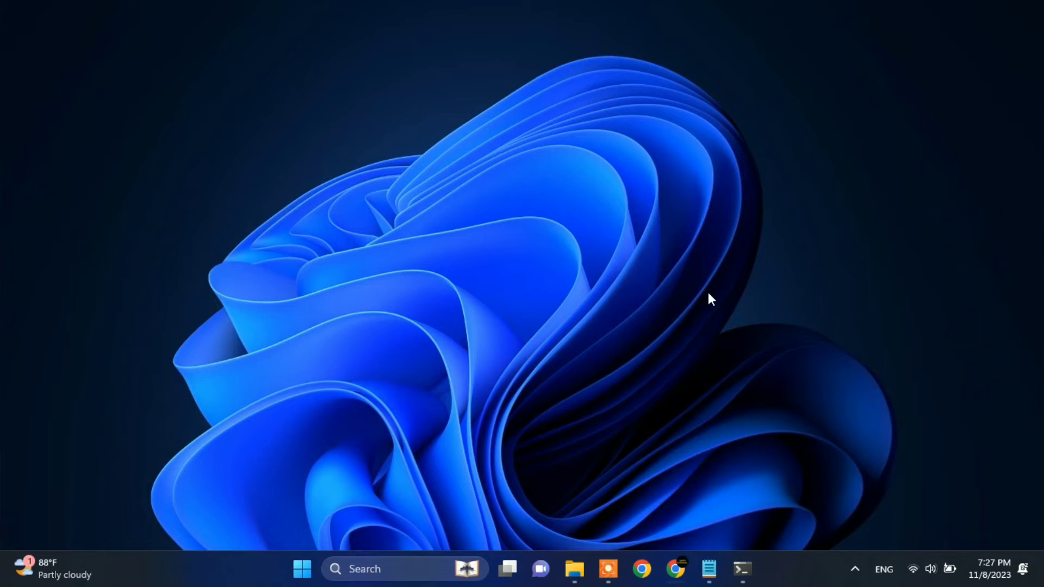
- Search Windows for the Play Store app, shortening the search term to "play"
{"action": "left_click", "coordinate": [304, 569]}
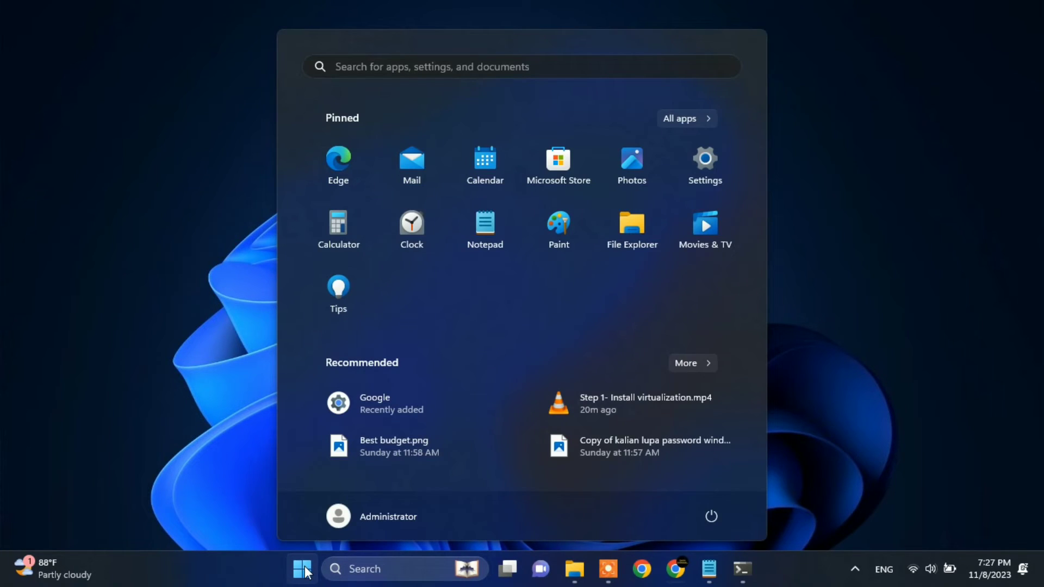
{"action": "type", "text": "pl"}
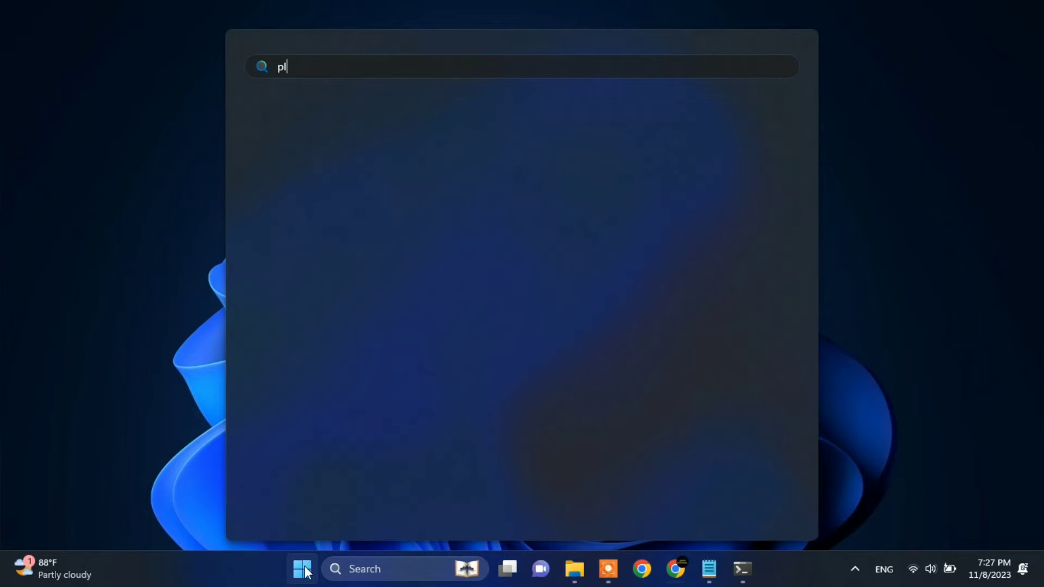
{"action": "type", "text": "aystor"}
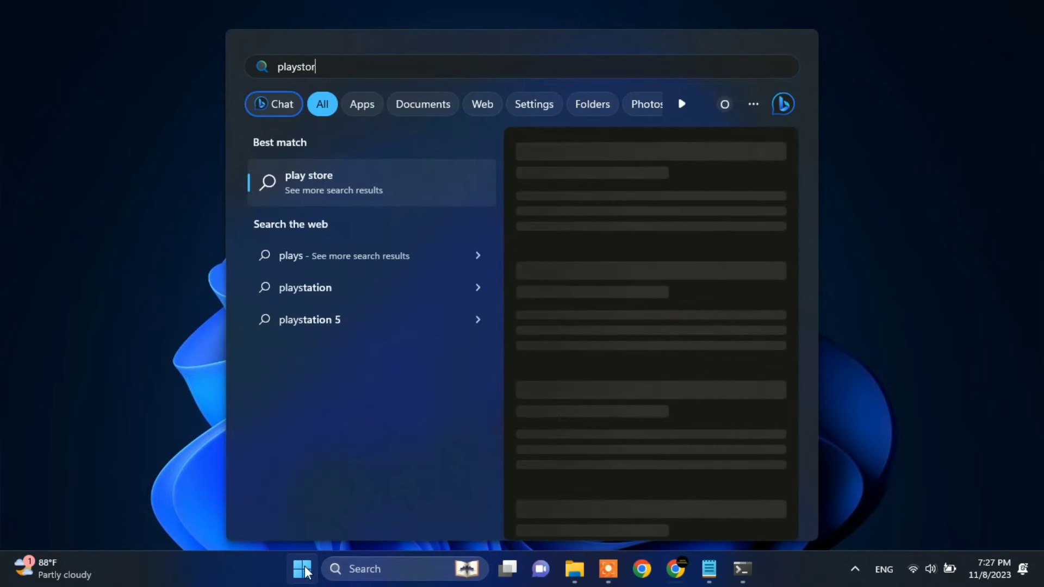
{"action": "key", "text": "BackSpace"}
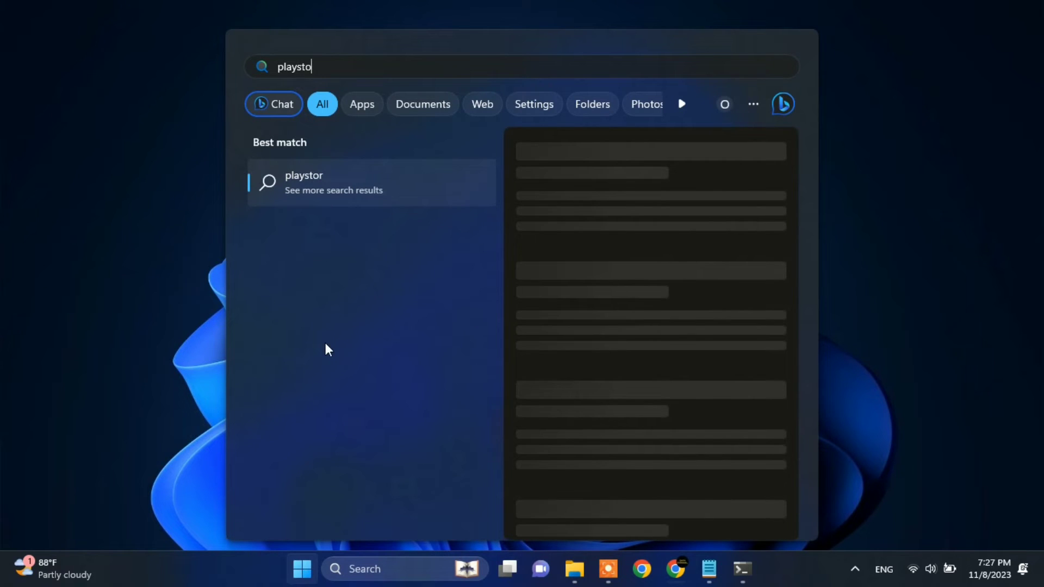
{"action": "key", "text": "BackSpace"}
{"action": "key", "text": "BackSpace"}
{"action": "key", "text": "BackSpace"}
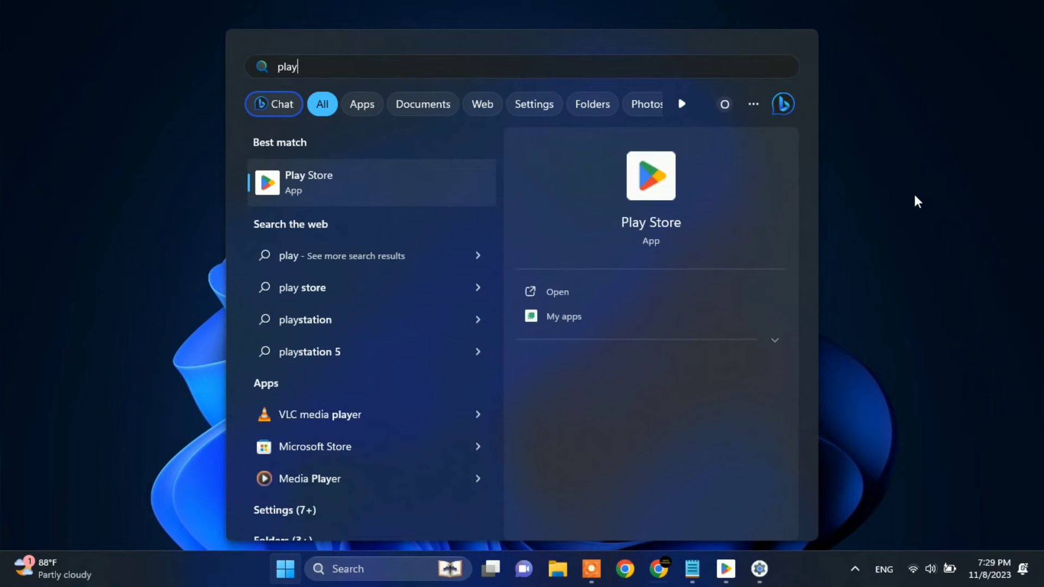
- Dismiss the Windows search, switch to the Play Store and check which Google account is signed in
{"action": "left_click", "coordinate": [914, 193]}
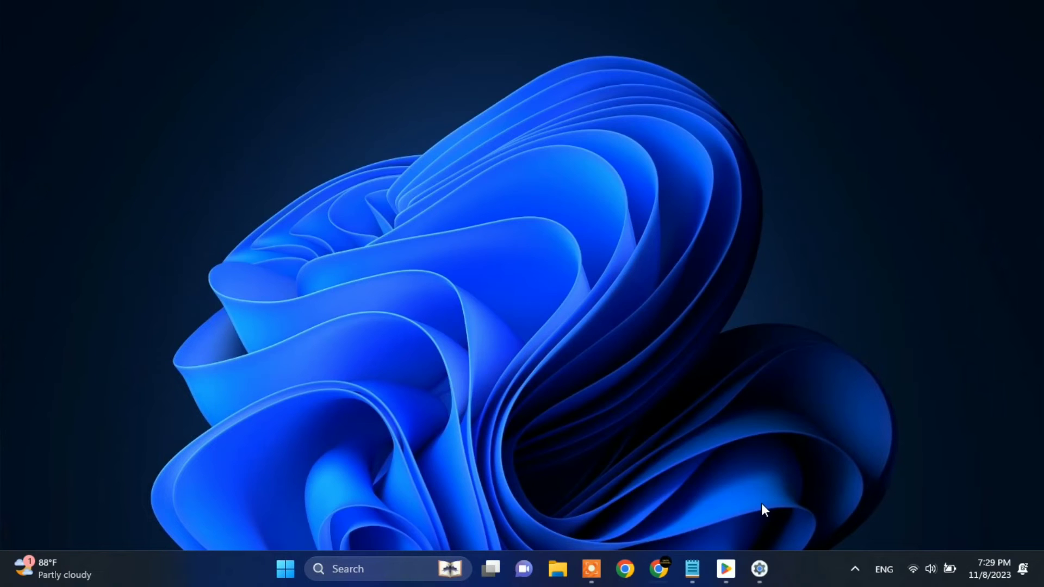
{"action": "left_click", "coordinate": [727, 568]}
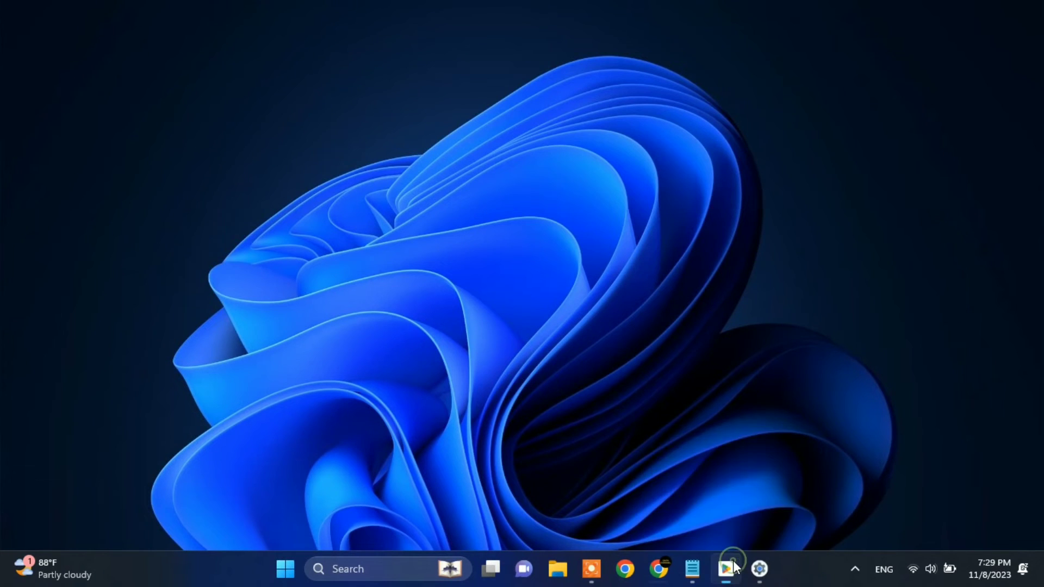
{"action": "left_click", "coordinate": [566, 142]}
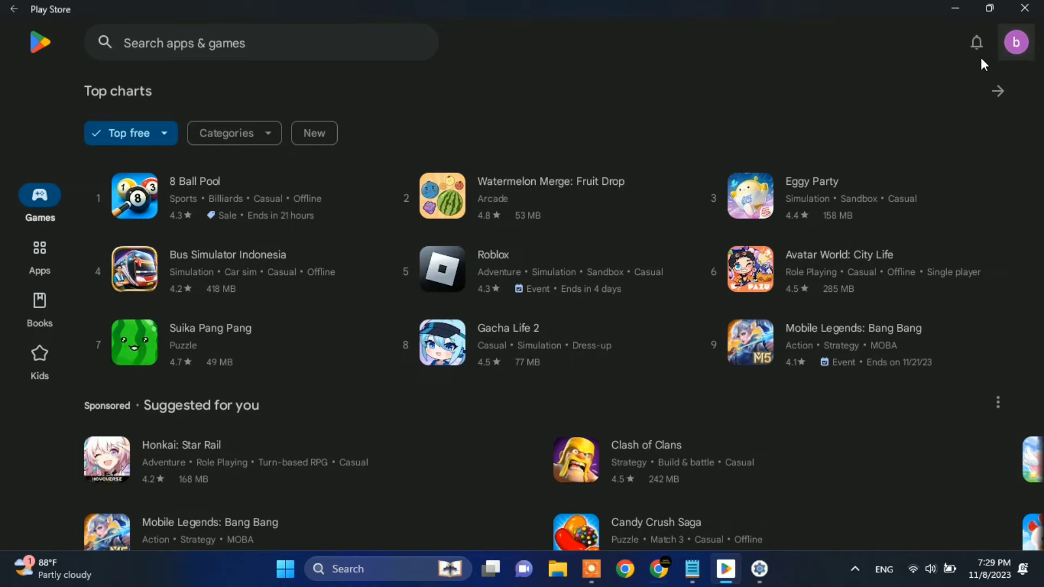
{"action": "left_click", "coordinate": [1008, 43]}
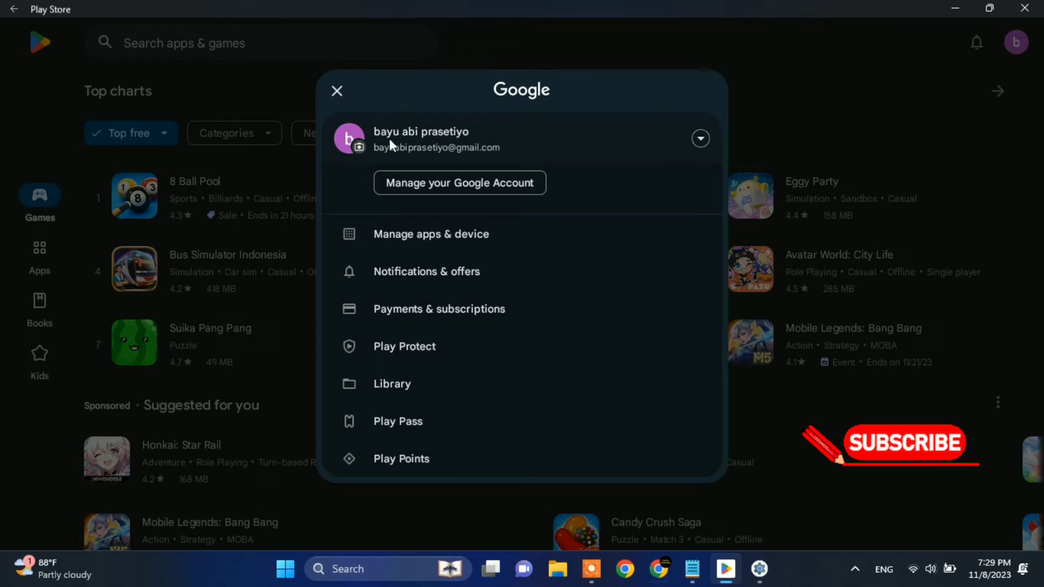
{"action": "left_click", "coordinate": [337, 91]}
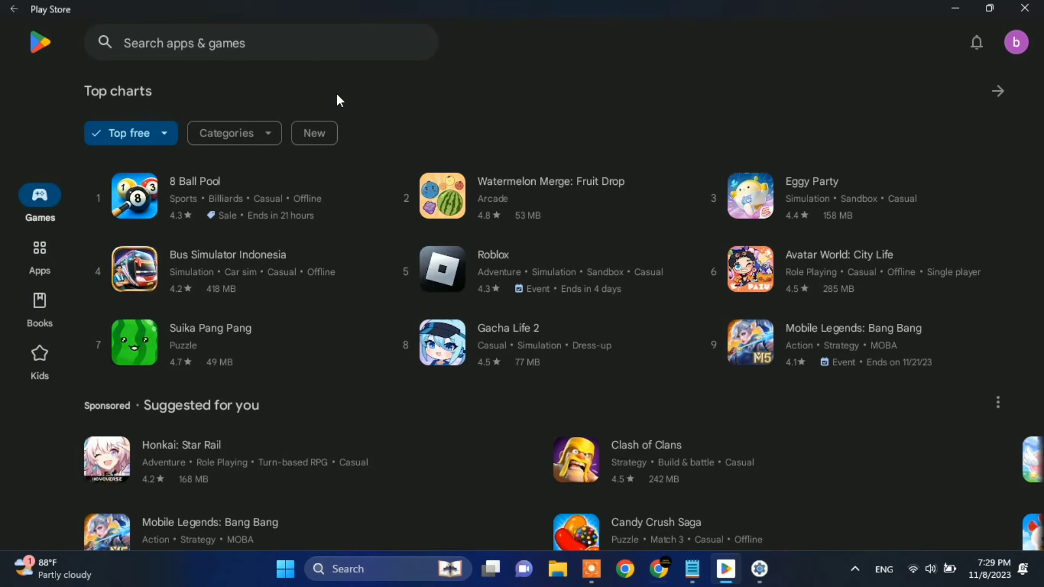
- Search the Play Store for "whatsapp" using the recent search entry
{"action": "left_click", "coordinate": [229, 49]}
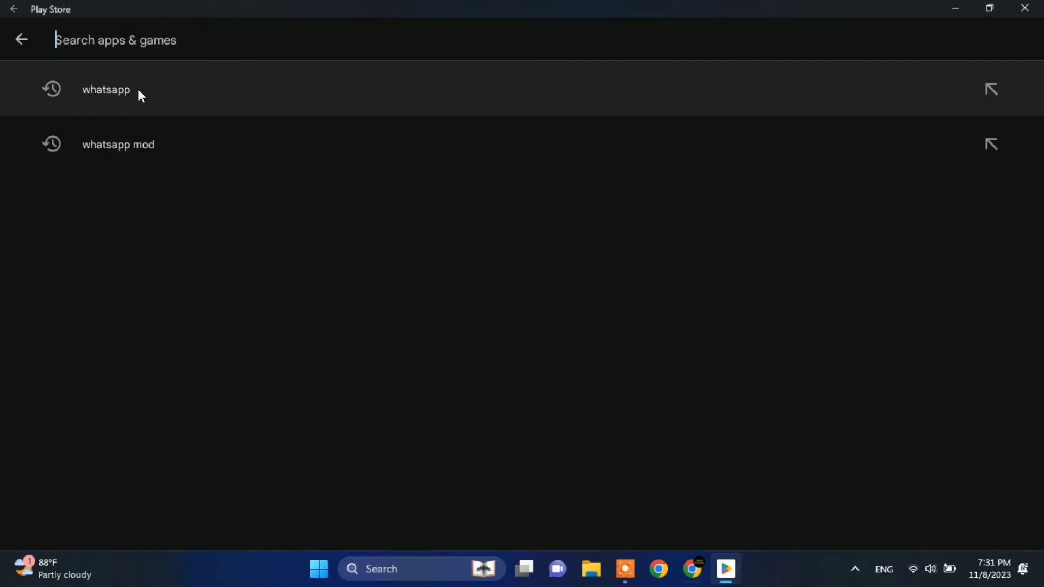
{"action": "left_click", "coordinate": [138, 90]}
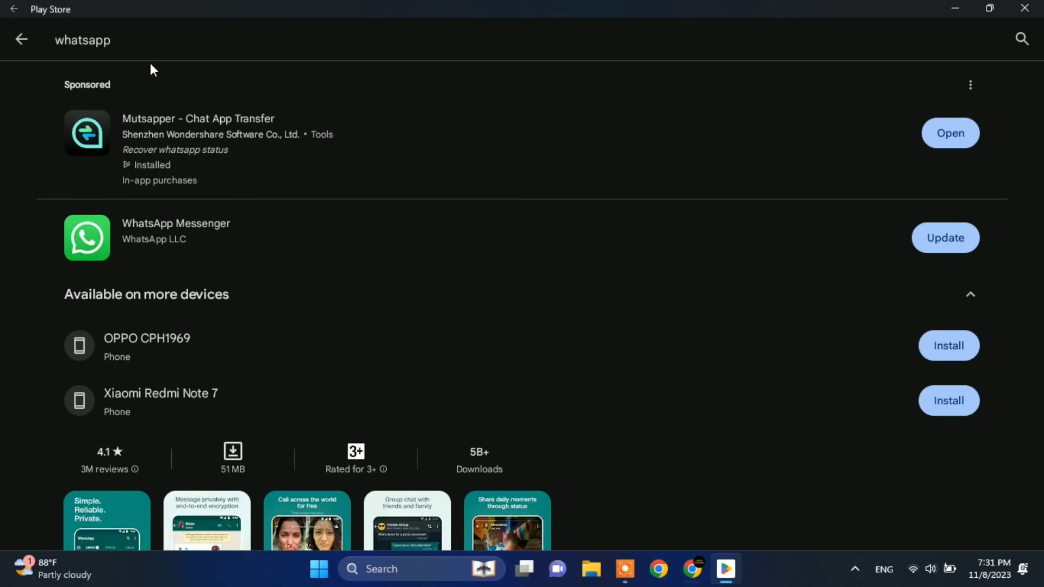
- Replace the Play Store search term with "google maps", run the suggested search and install Google Maps
{"action": "left_click", "coordinate": [144, 45]}
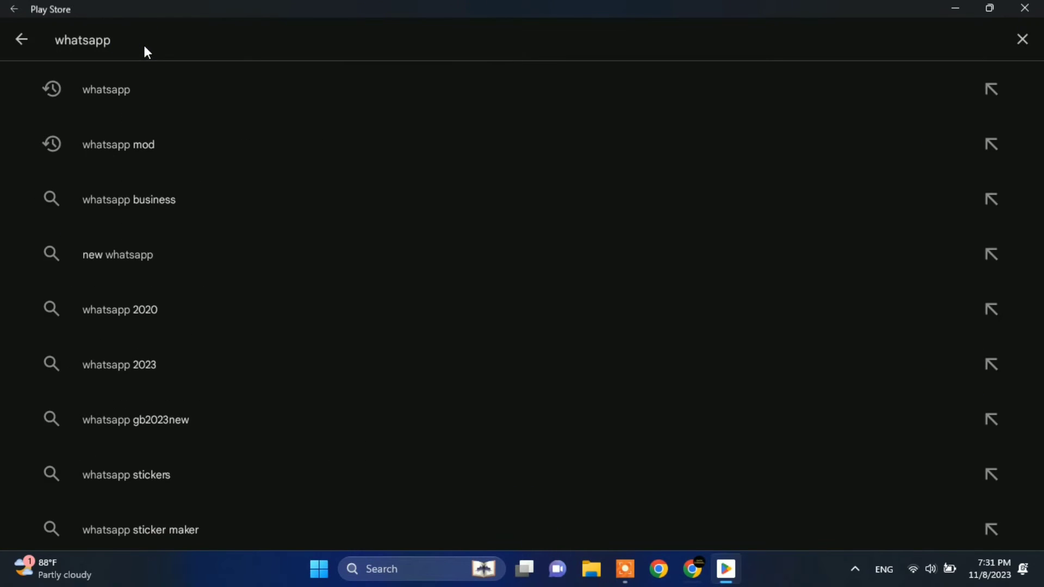
{"action": "key", "text": "BackSpace"}
{"action": "key", "text": "BackSpace"}
{"action": "key", "text": "BackSpace"}
{"action": "key", "text": "BackSpace"}
{"action": "key", "text": "BackSpace"}
{"action": "key", "text": "BackSpace"}
{"action": "key", "text": "BackSpace"}
{"action": "key", "text": "BackSpace"}
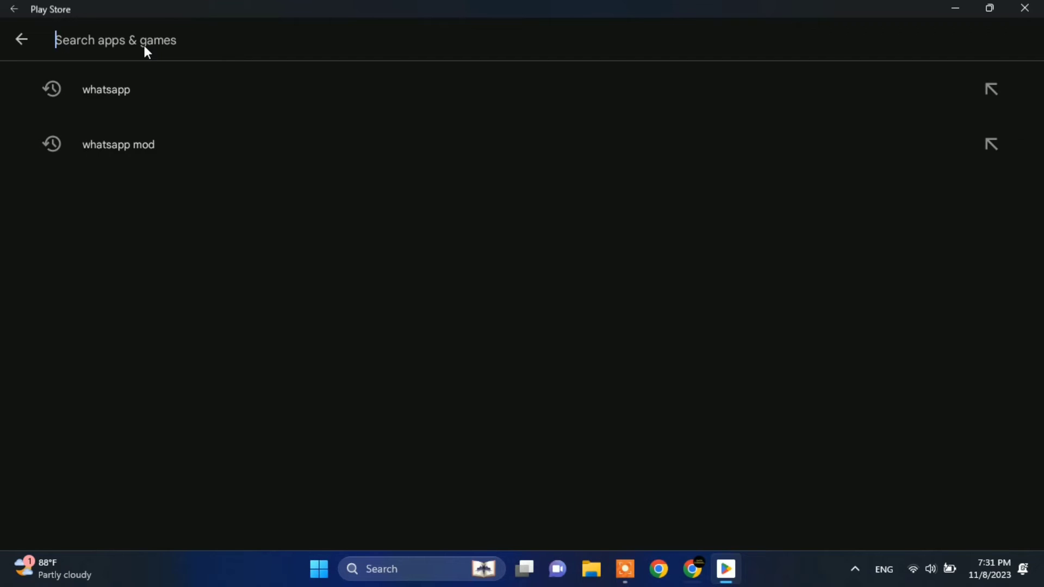
{"action": "type", "text": "goog"}
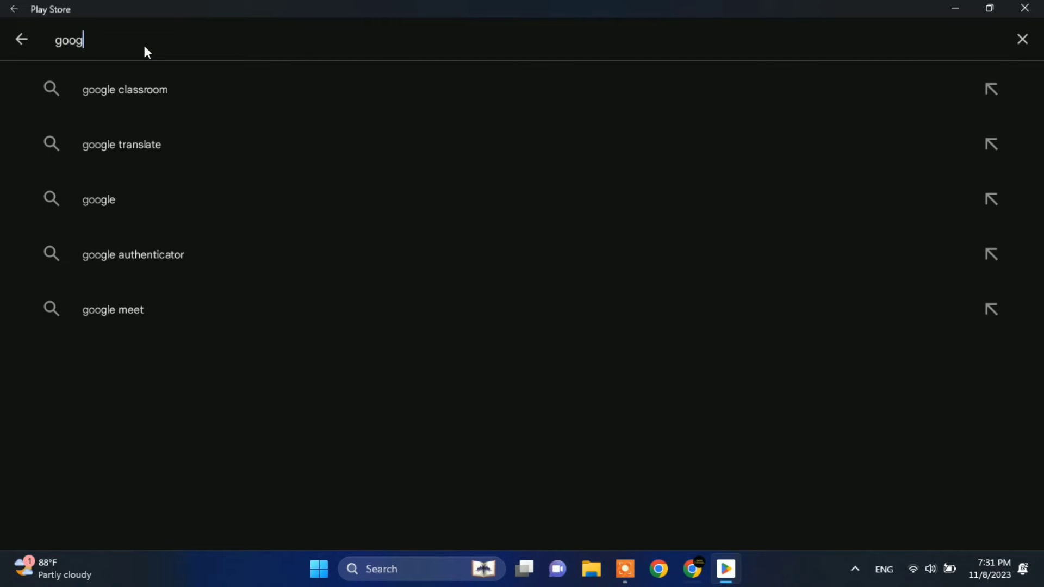
{"action": "type", "text": "le maps"}
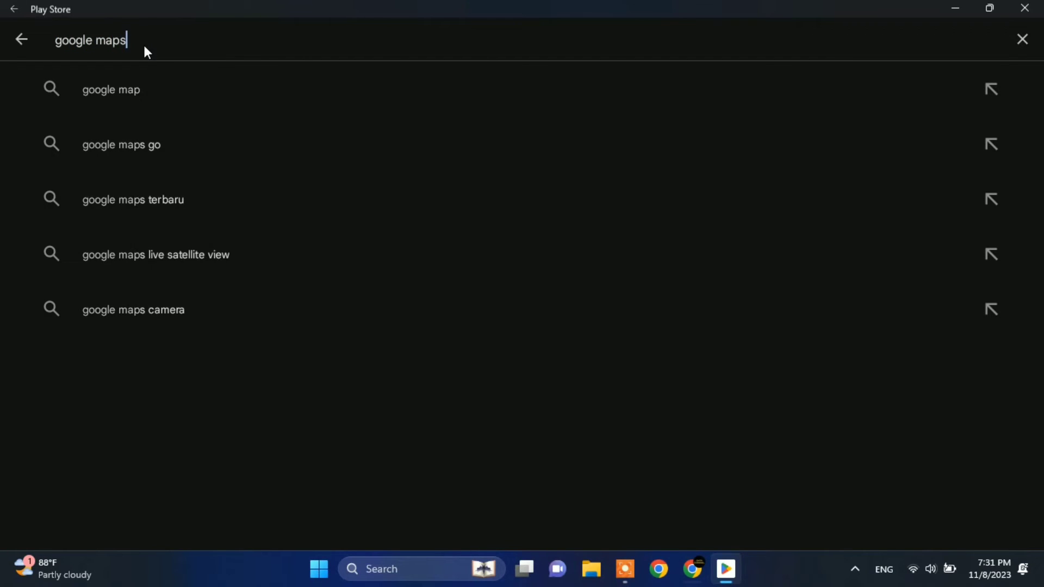
{"action": "left_click", "coordinate": [139, 89]}
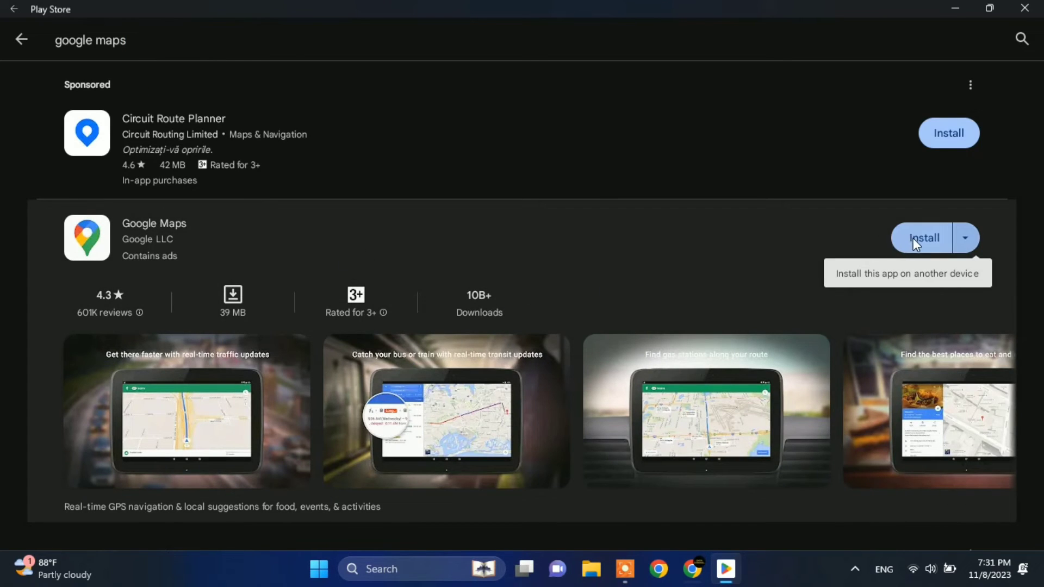
{"action": "left_click", "coordinate": [912, 238]}
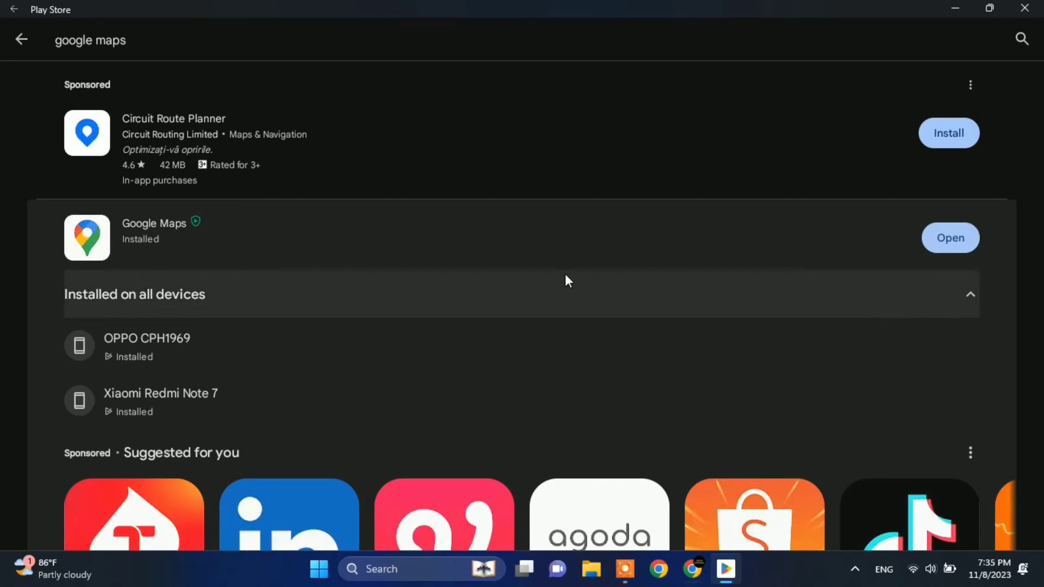
- Open the installed Google Maps, view its Go section for commutes and favorite trips, and close the app
{"action": "left_click", "coordinate": [943, 242]}
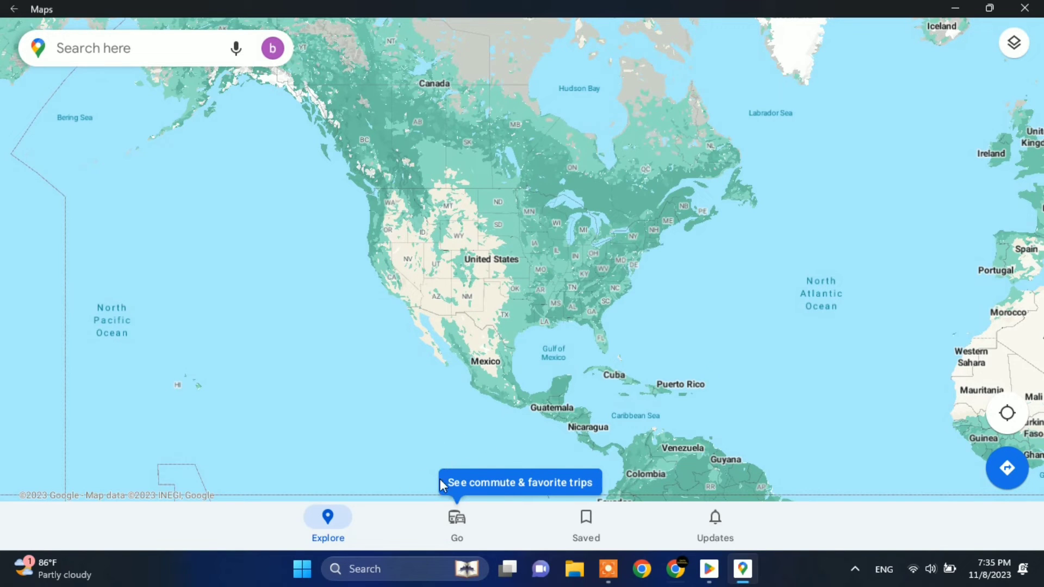
{"action": "left_click", "coordinate": [453, 519]}
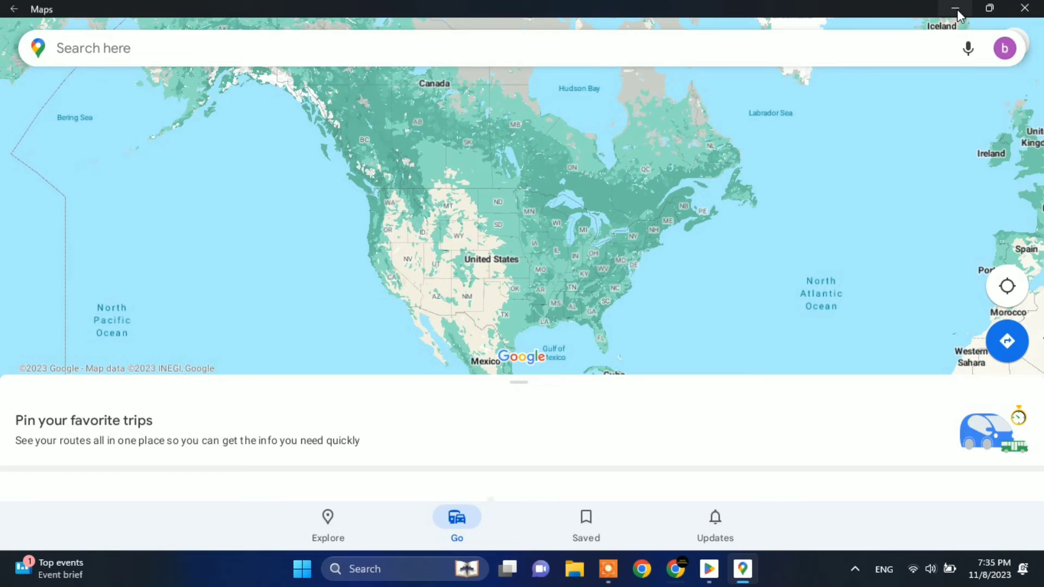
{"action": "left_click", "coordinate": [1026, 9]}
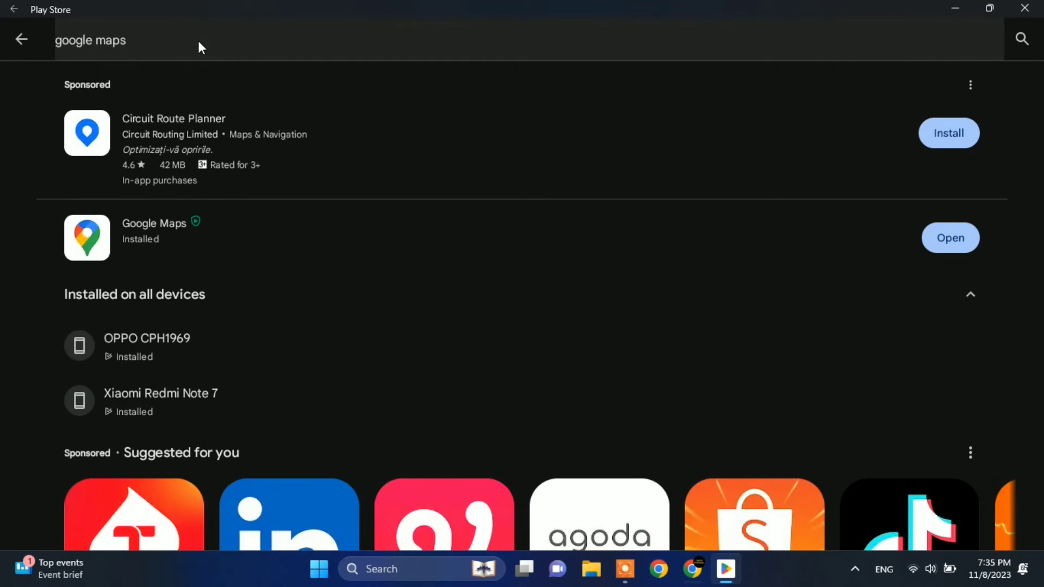
- Search the Play Store for the recent term "ctr racing game" and install Formula Racing: Car Games
{"action": "left_click", "coordinate": [199, 43]}
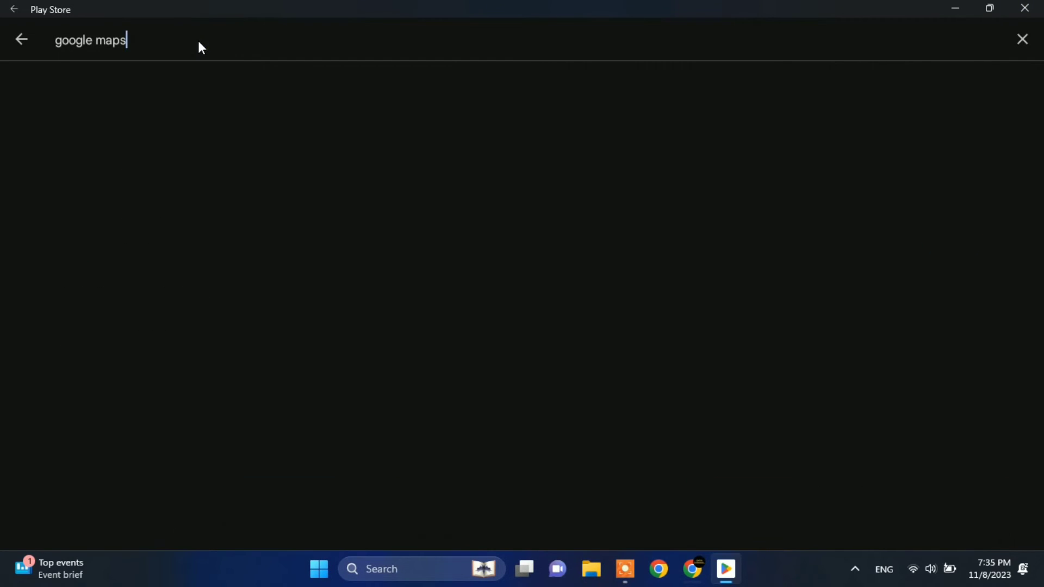
{"action": "key", "text": "BackSpace"}
{"action": "key", "text": "BackSpace"}
{"action": "key", "text": "BackSpace"}
{"action": "key", "text": "BackSpace"}
{"action": "key", "text": "BackSpace"}
{"action": "key", "text": "BackSpace"}
{"action": "key", "text": "BackSpace"}
{"action": "key", "text": "BackSpace"}
{"action": "key", "text": "BackSpace"}
{"action": "key", "text": "BackSpace"}
{"action": "key", "text": "BackSpace"}
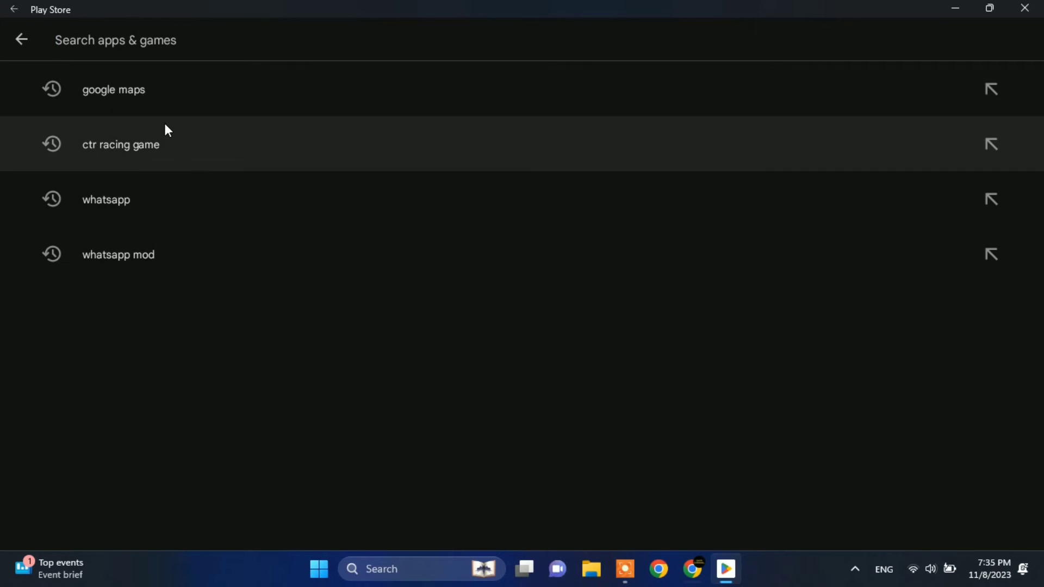
{"action": "left_click", "coordinate": [167, 136]}
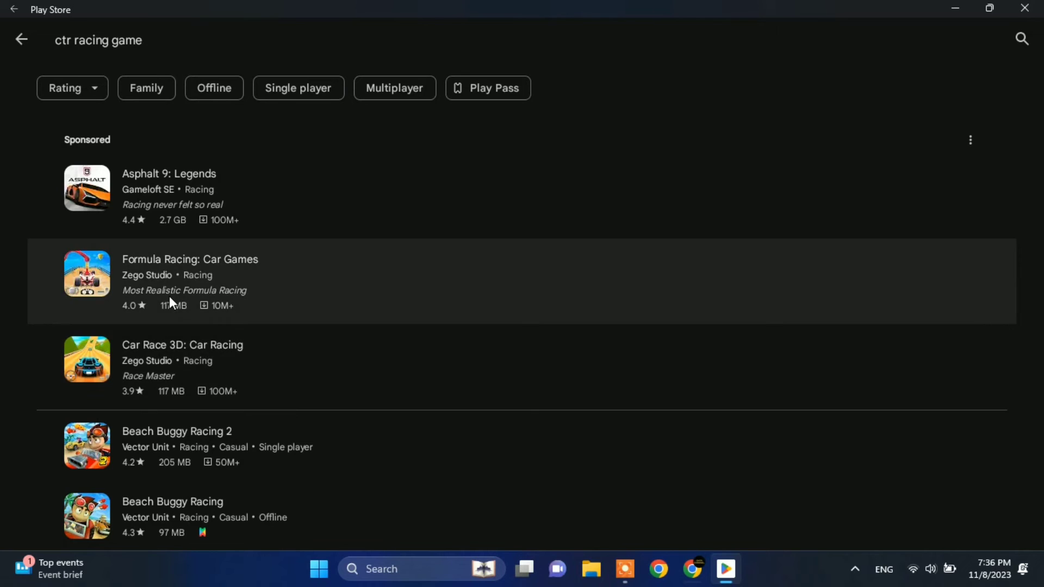
{"action": "left_click", "coordinate": [174, 266]}
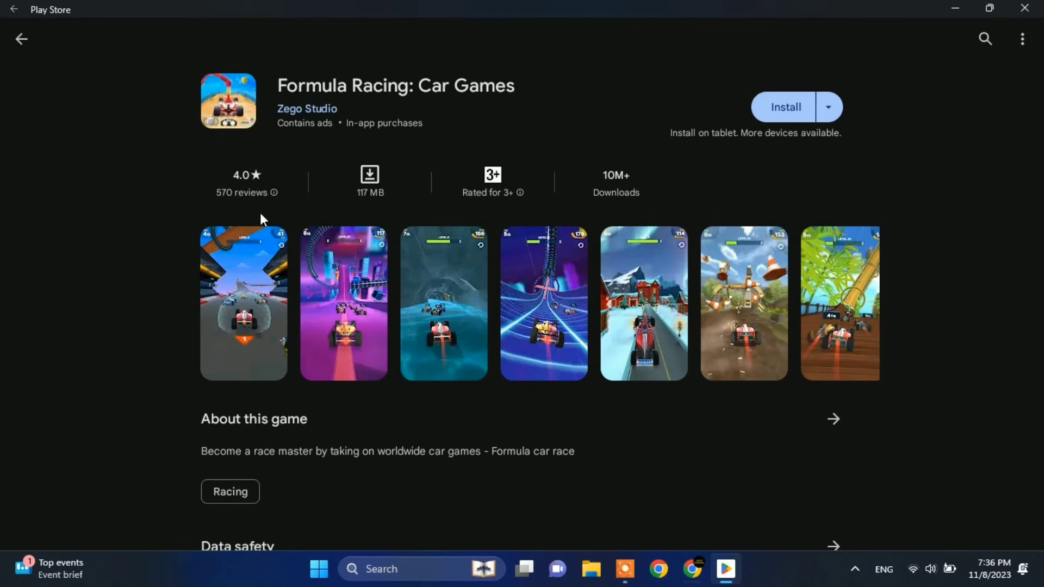
{"action": "left_click", "coordinate": [775, 110]}
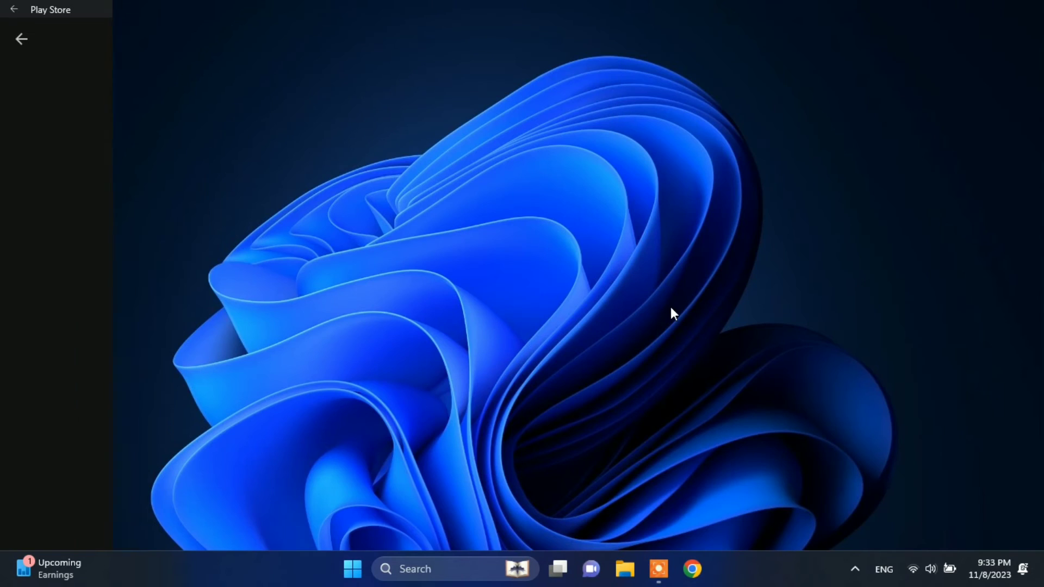
- Launch the recently added Formula Race game from the Windows recommendations and wait for it to load
{"action": "left_click", "coordinate": [353, 570]}
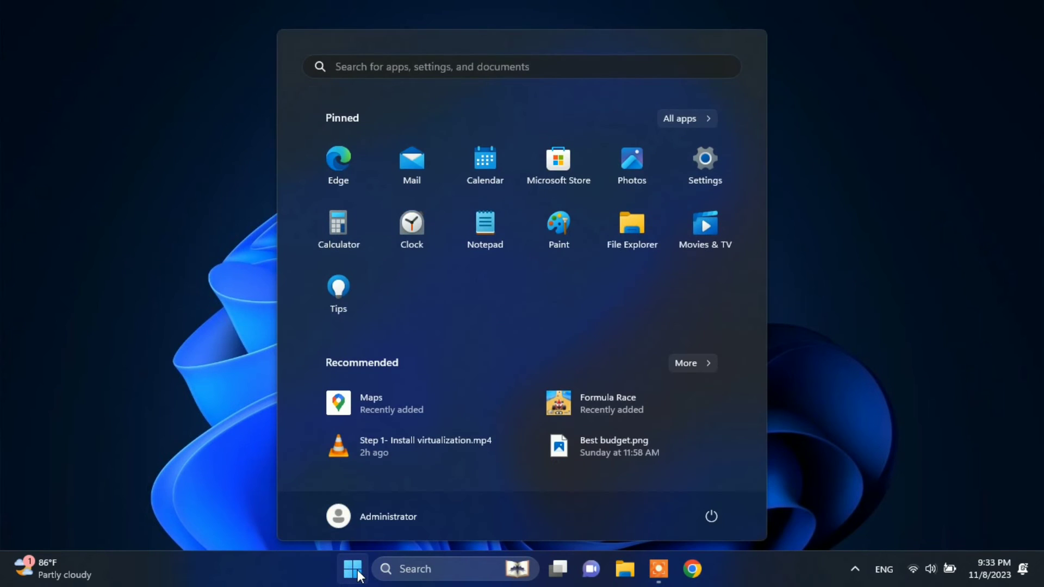
{"action": "left_click", "coordinate": [608, 403]}
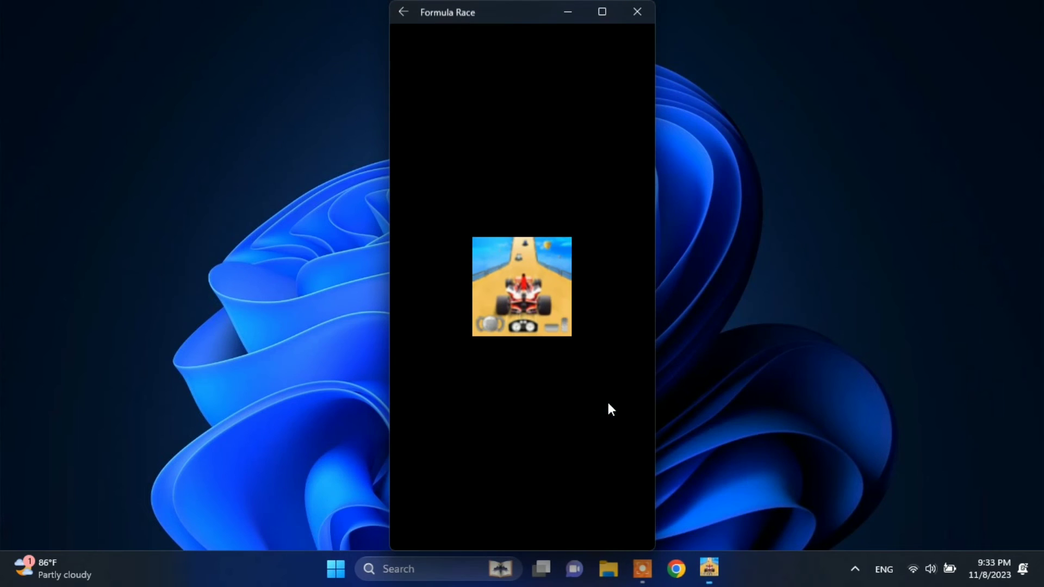
{"action": "left_click", "coordinate": [550, 364]}
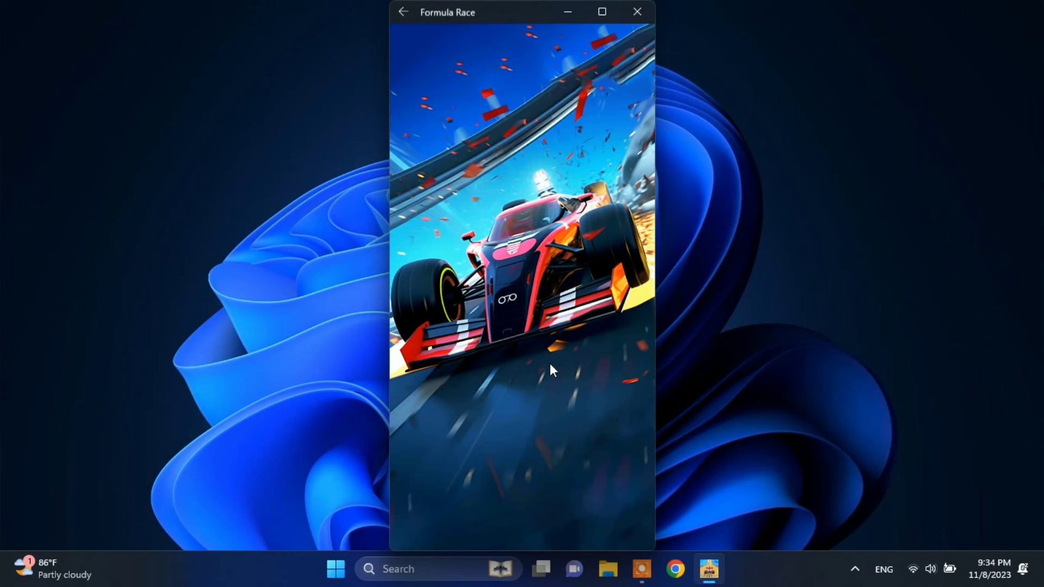
{"action": "left_click", "coordinate": [697, 365]}
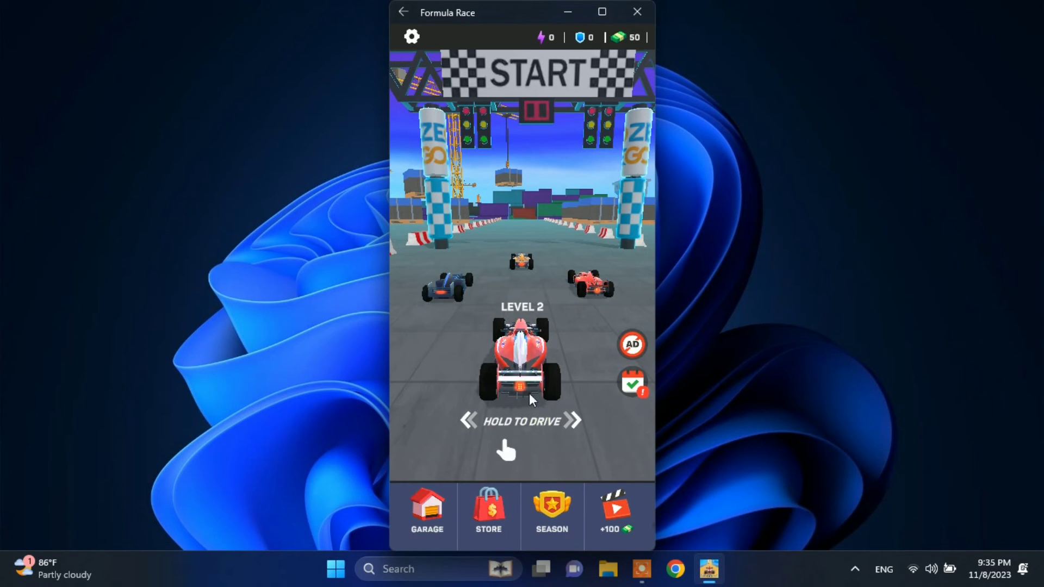
- Start the level 2 race in Formula Race and steer the car to the finish, resuming after the pause
{"action": "left_click", "coordinate": [511, 423]}
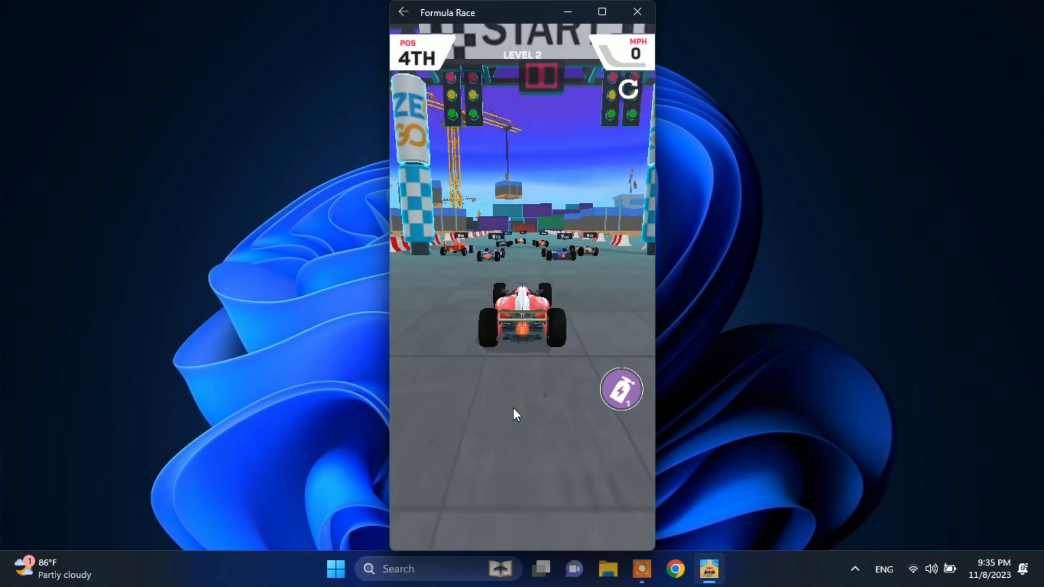
{"action": "mouse_move", "coordinate": [513, 408]}
{"action": "left_mouse_down"}
{"action": "mouse_move", "coordinate": [399, 395]}
{"action": "mouse_move", "coordinate": [453, 402]}
{"action": "mouse_move", "coordinate": [544, 360]}
{"action": "mouse_move", "coordinate": [391, 360]}
{"action": "mouse_move", "coordinate": [358, 374]}
{"action": "left_mouse_up"}
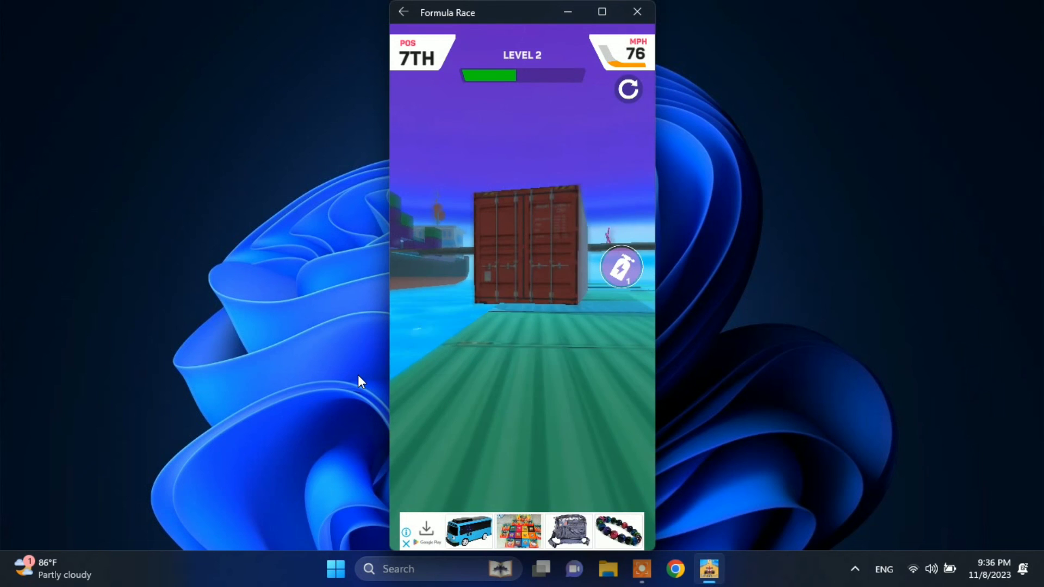
{"action": "left_click", "coordinate": [358, 374]}
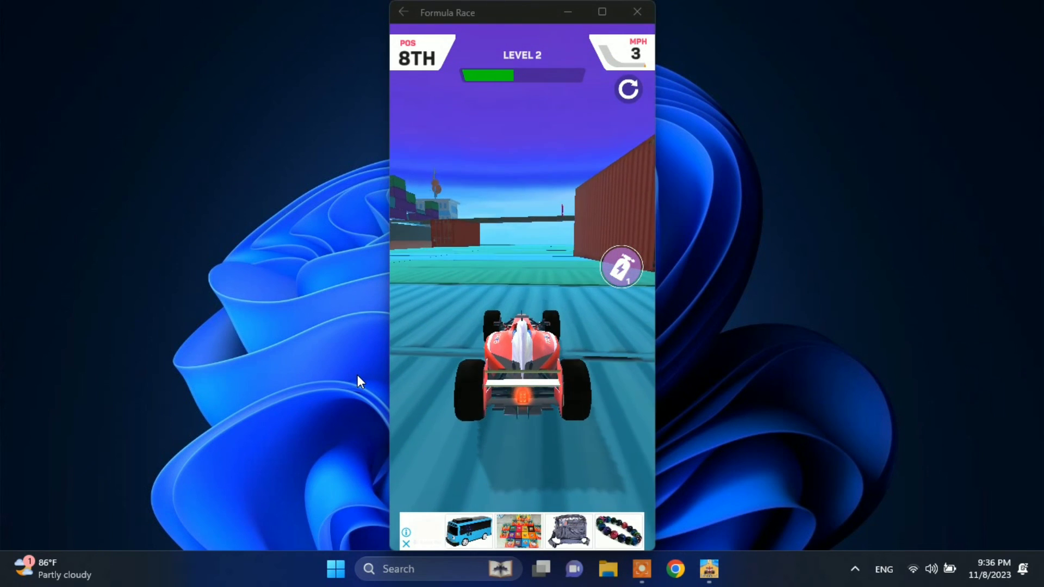
{"action": "left_click", "coordinate": [532, 357]}
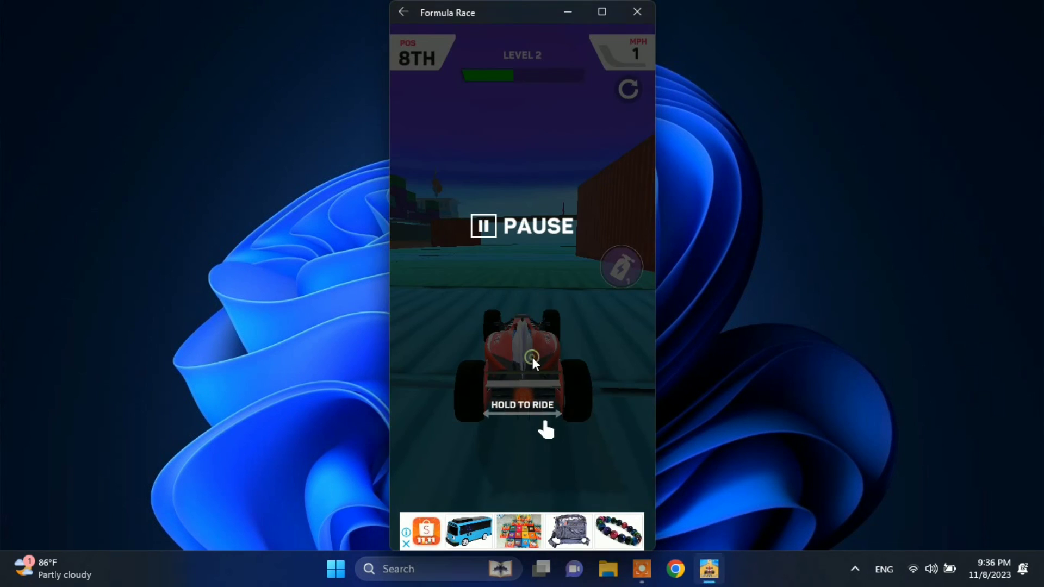
{"action": "left_click", "coordinate": [573, 399]}
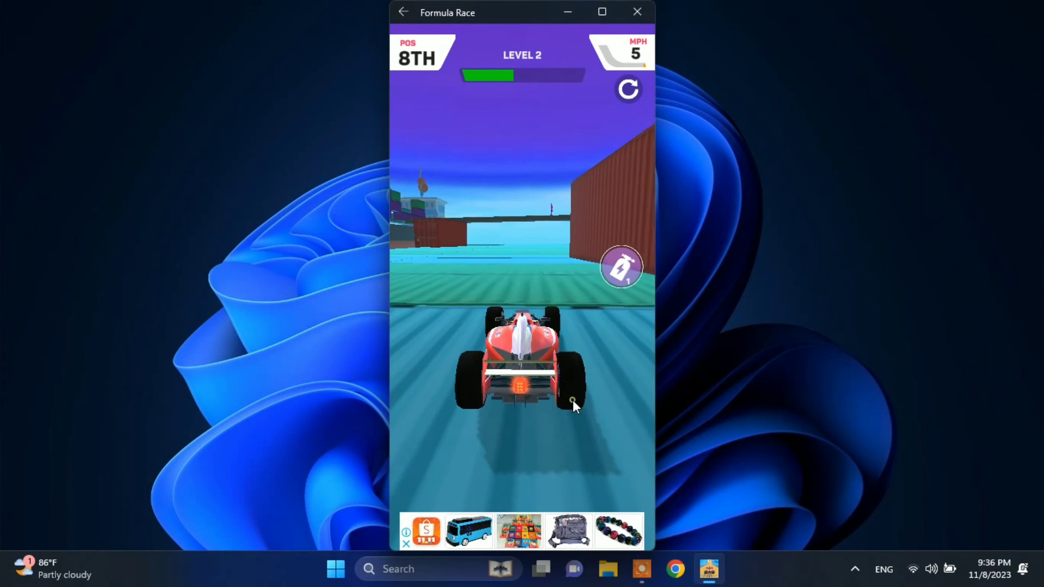
{"action": "left_click_drag", "start_coordinate": [572, 399], "coordinate": [572, 399]}
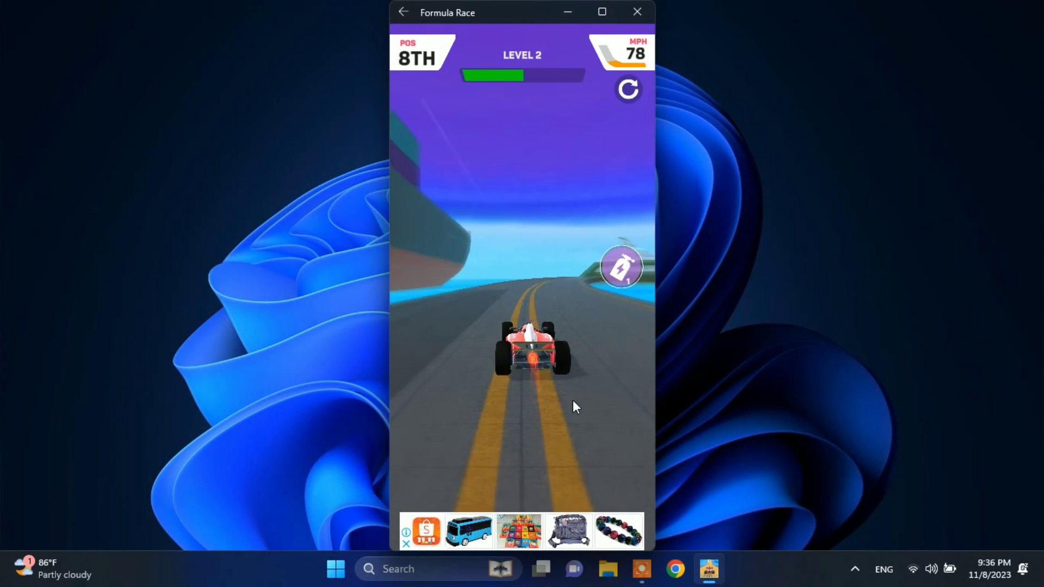
{"action": "left_click_drag", "start_coordinate": [572, 399], "coordinate": [618, 396]}
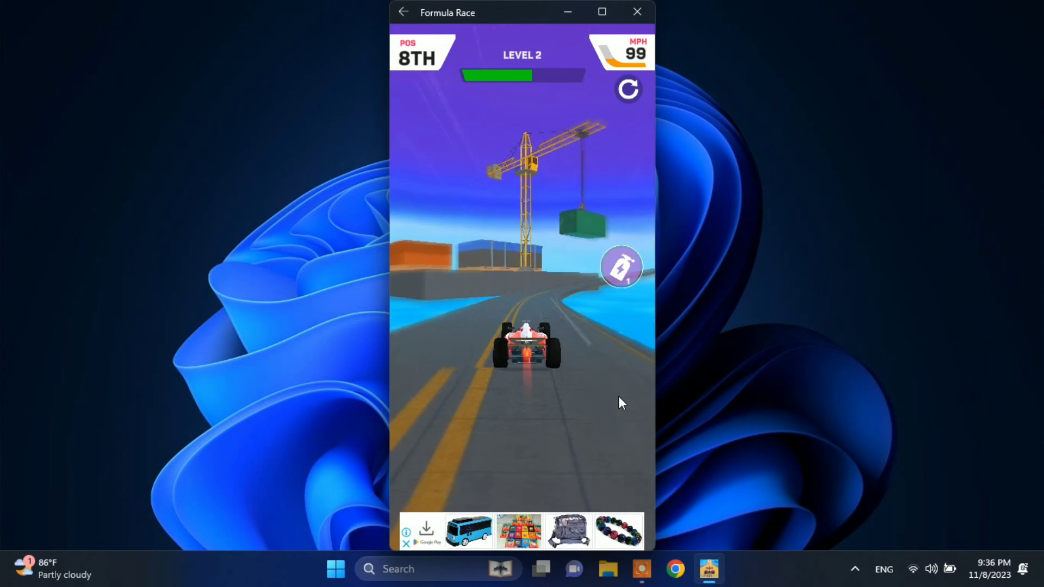
{"action": "left_click_drag", "start_coordinate": [618, 396], "coordinate": [661, 410]}
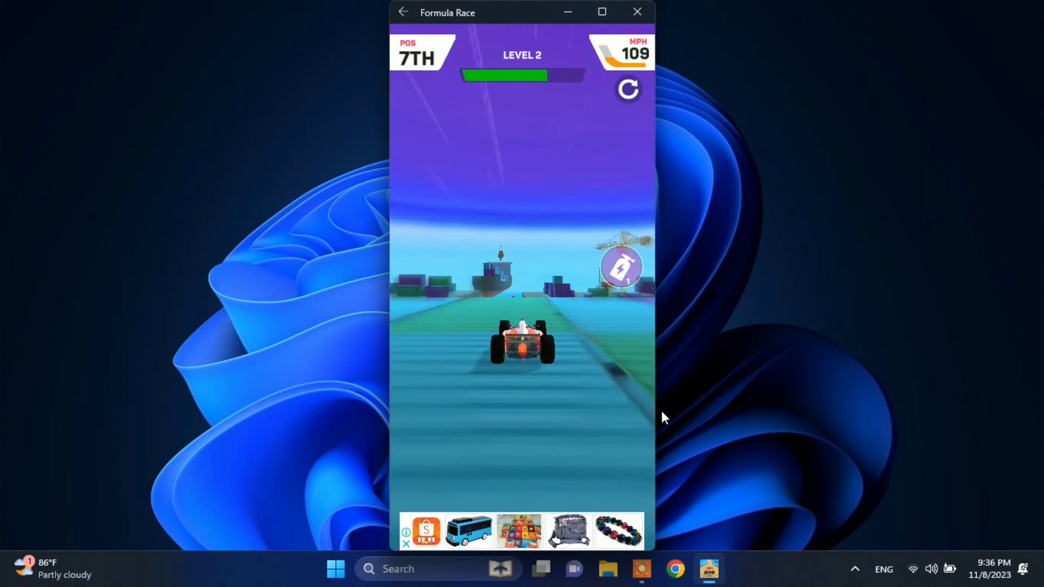
{"action": "left_click_drag", "start_coordinate": [662, 418], "coordinate": [726, 435]}
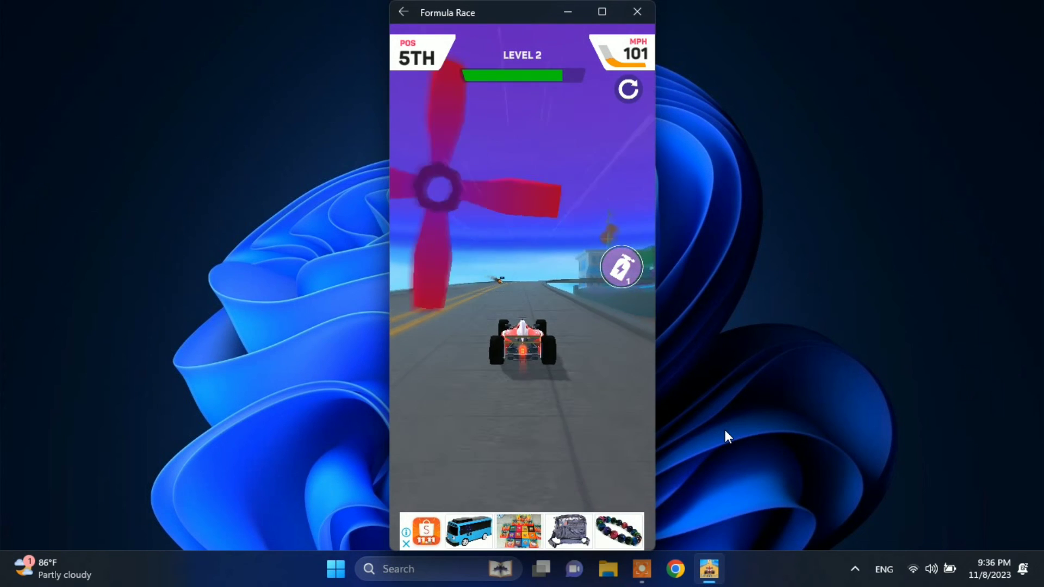
{"action": "left_click_drag", "start_coordinate": [725, 429], "coordinate": [752, 460]}
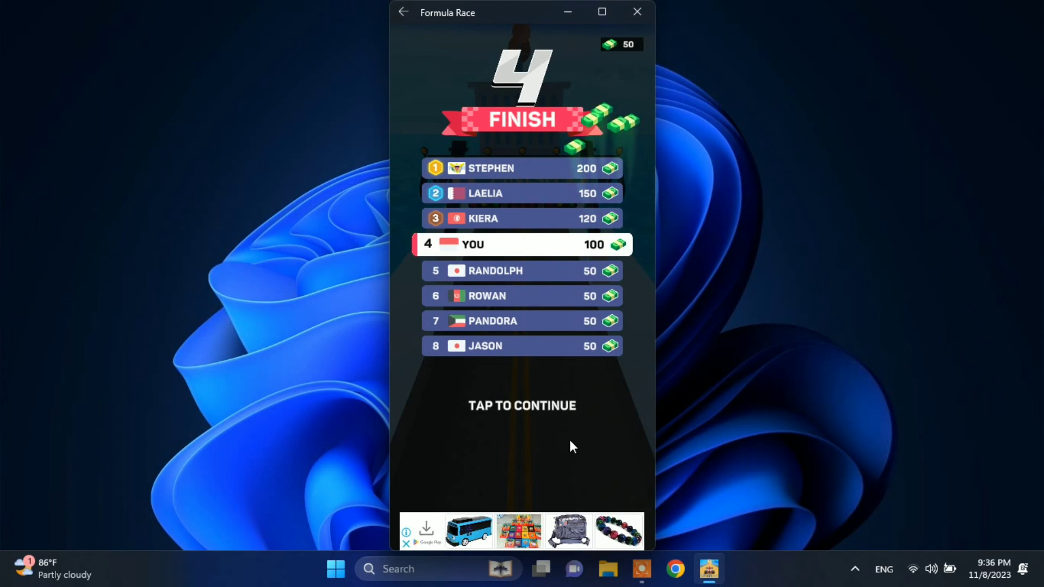
- Continue past the race results and car upgrades, start the level 3 race, and close Formula Race
{"action": "left_click", "coordinate": [524, 406]}
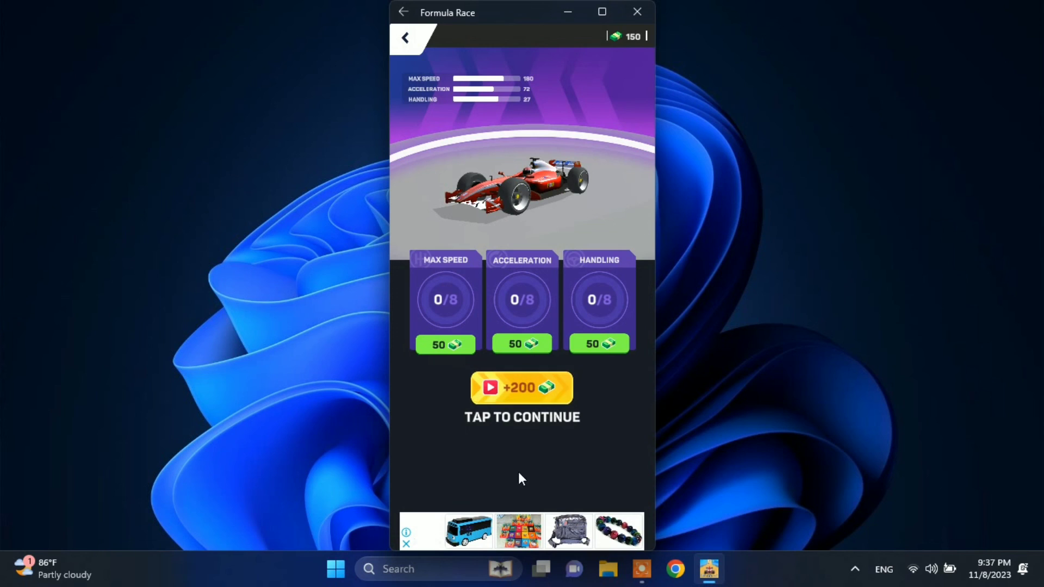
{"action": "left_click", "coordinate": [521, 421]}
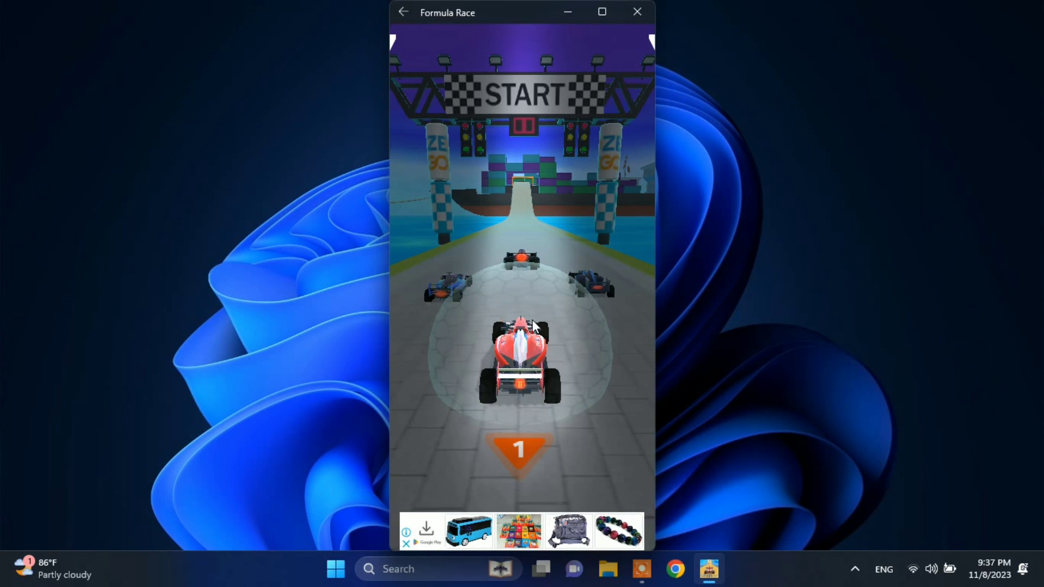
{"action": "left_click", "coordinate": [533, 327]}
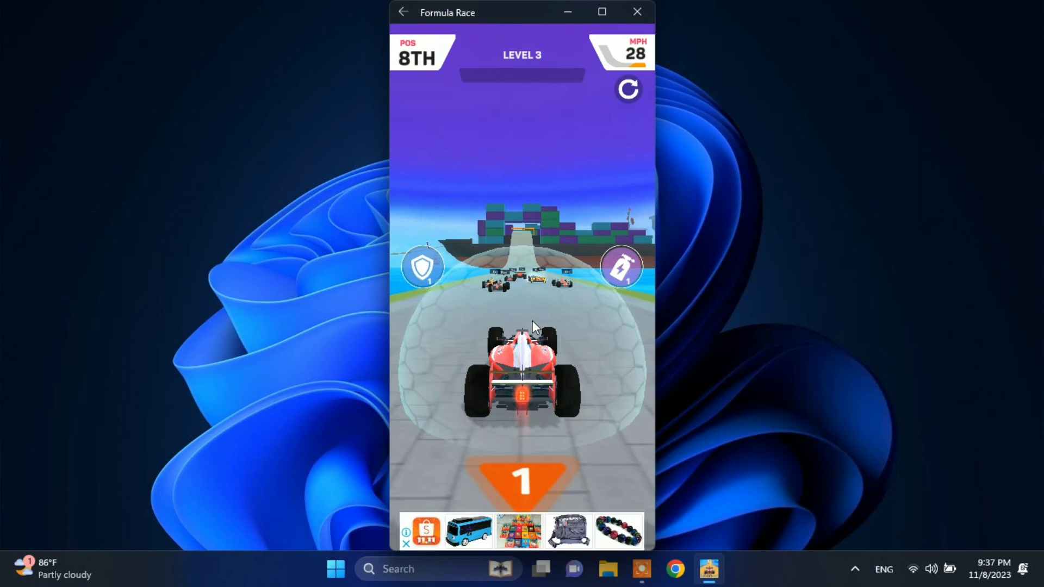
{"action": "key", "text": "alt+F4"}
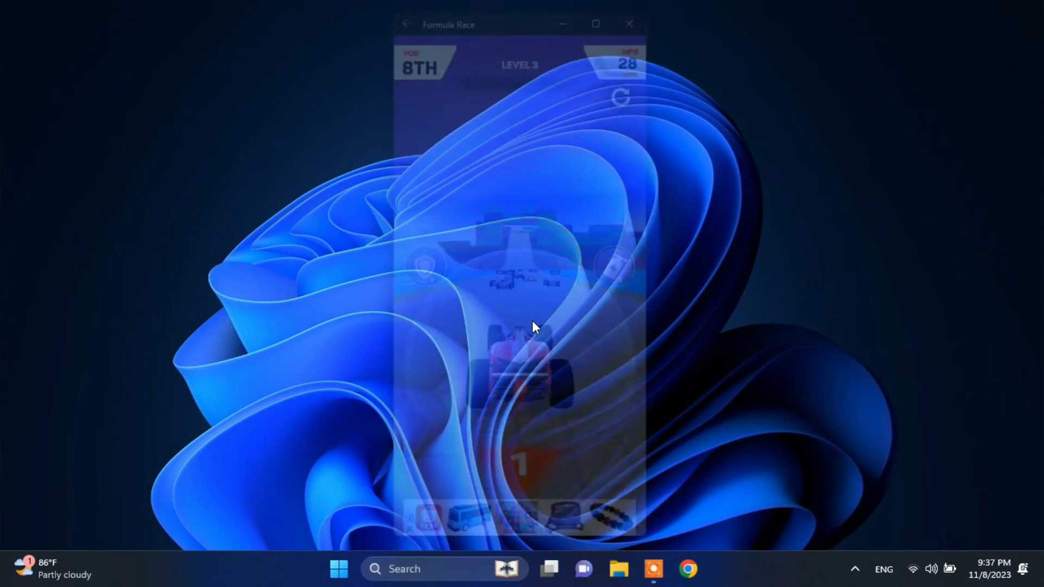